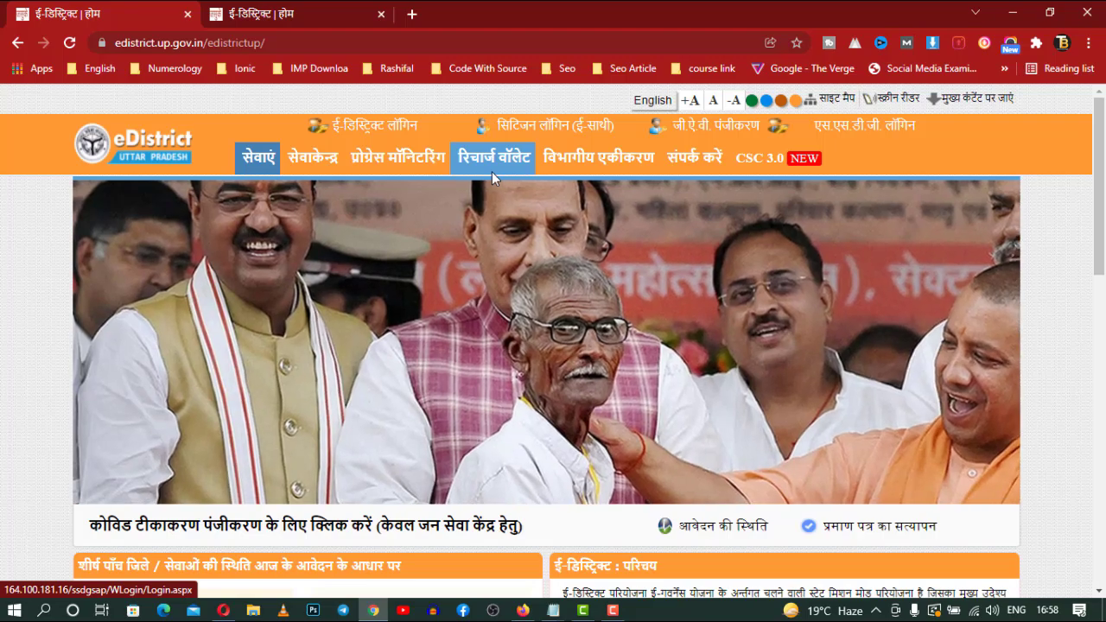
# Switch to the authorised-centre services tab and scroll through the 32 e-District services by department
pyautogui.click(337, 17)
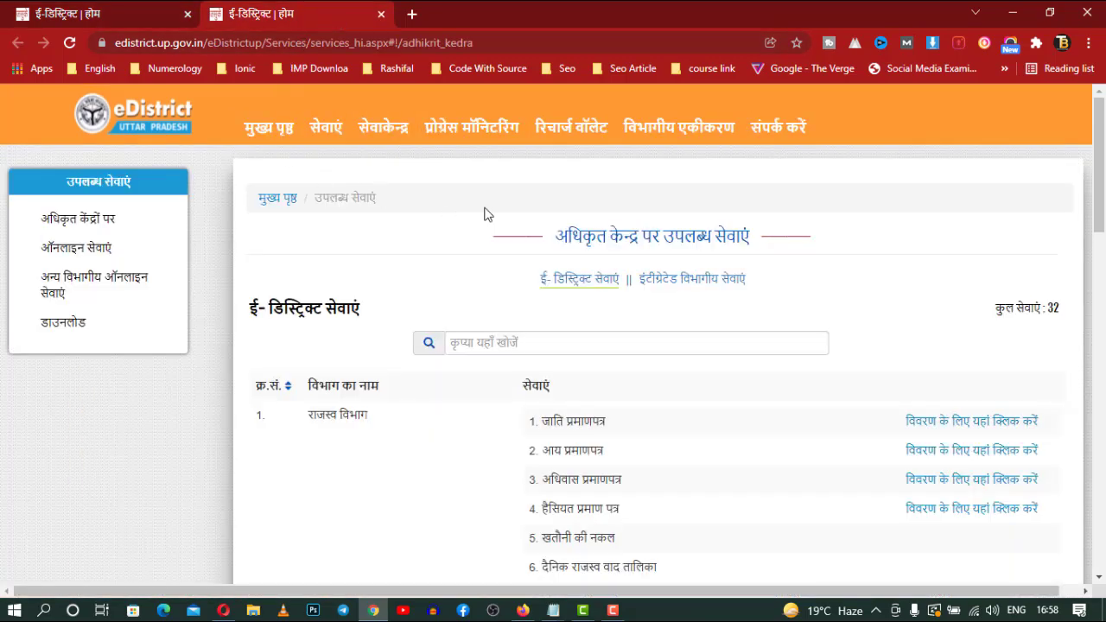
pyautogui.scroll(-2, 477, 271)
pyautogui.scroll(2, 821, 340)
pyautogui.scroll(-2, 776, 397)
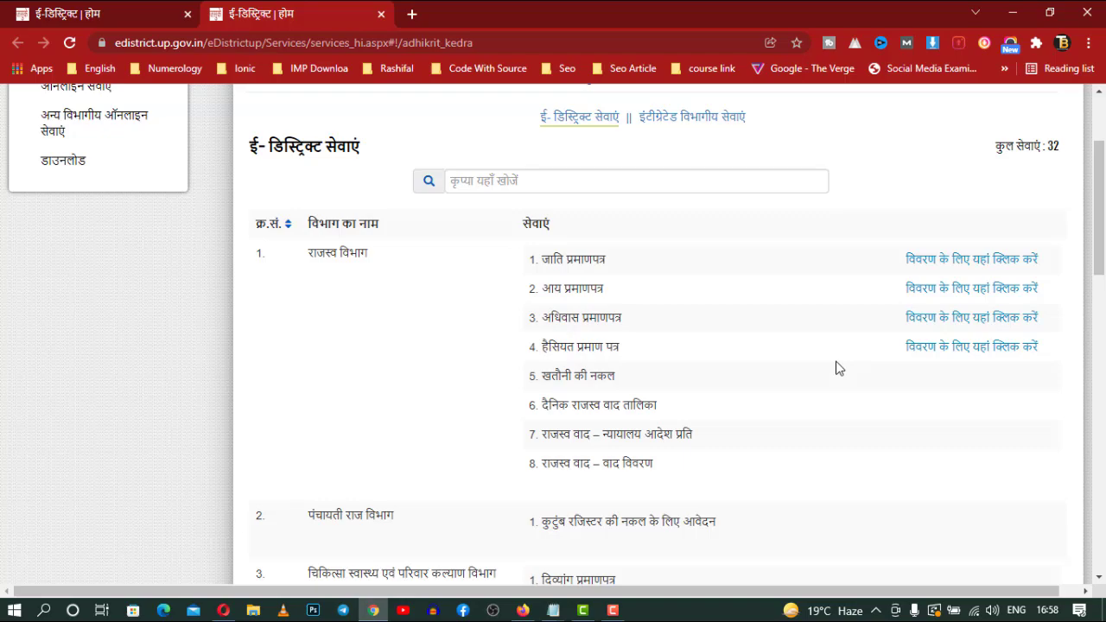
pyautogui.scroll(-2, 836, 368)
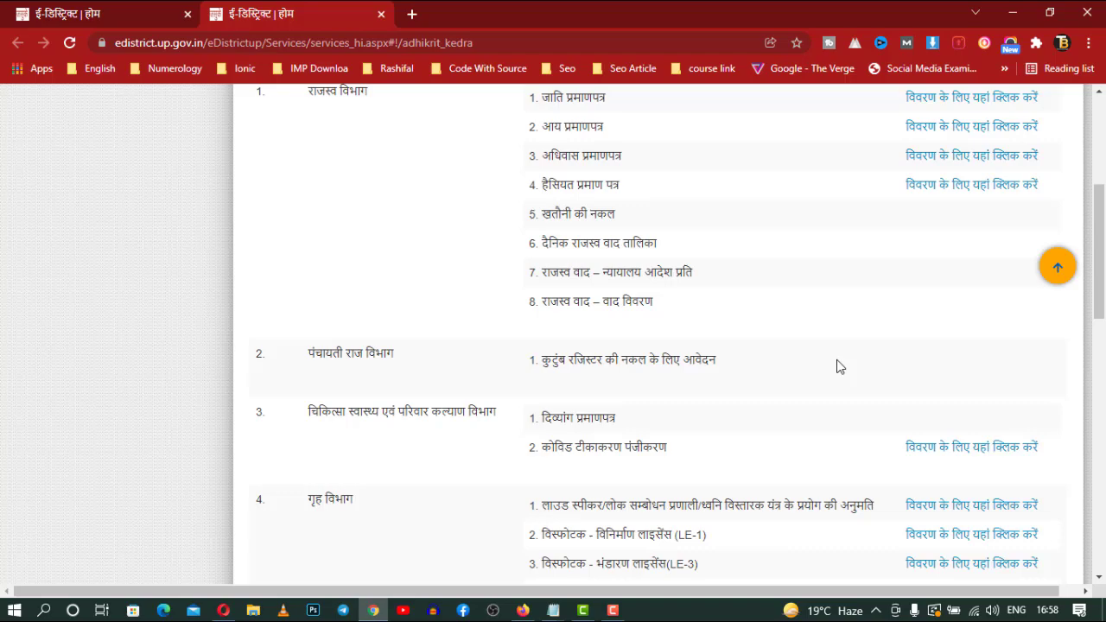
pyautogui.scroll(-2, 853, 360)
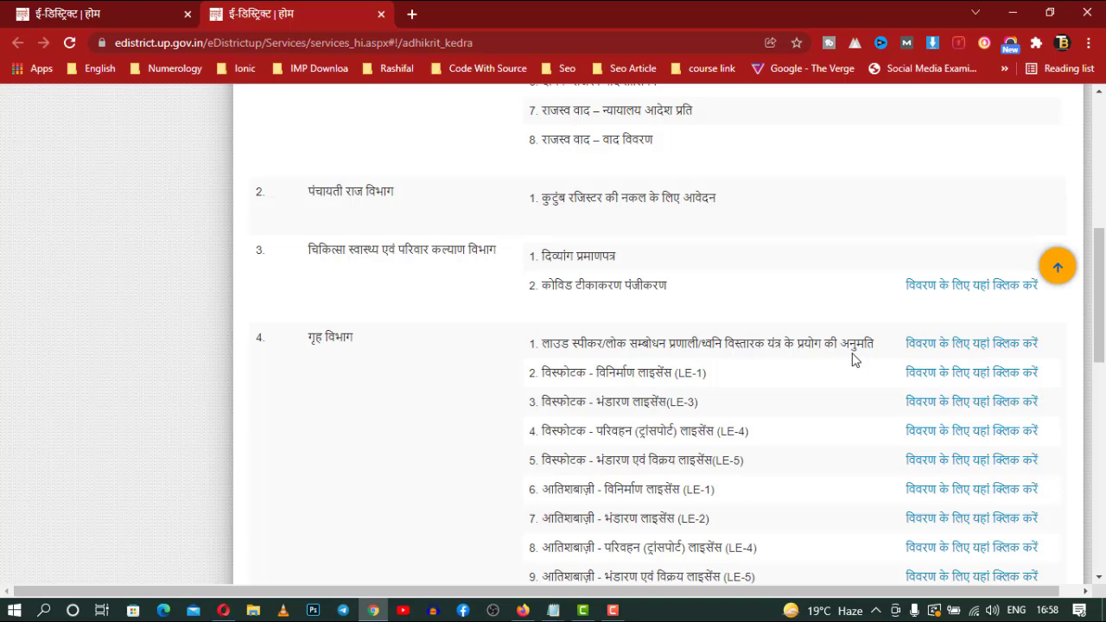
pyautogui.scroll(-2, 823, 373)
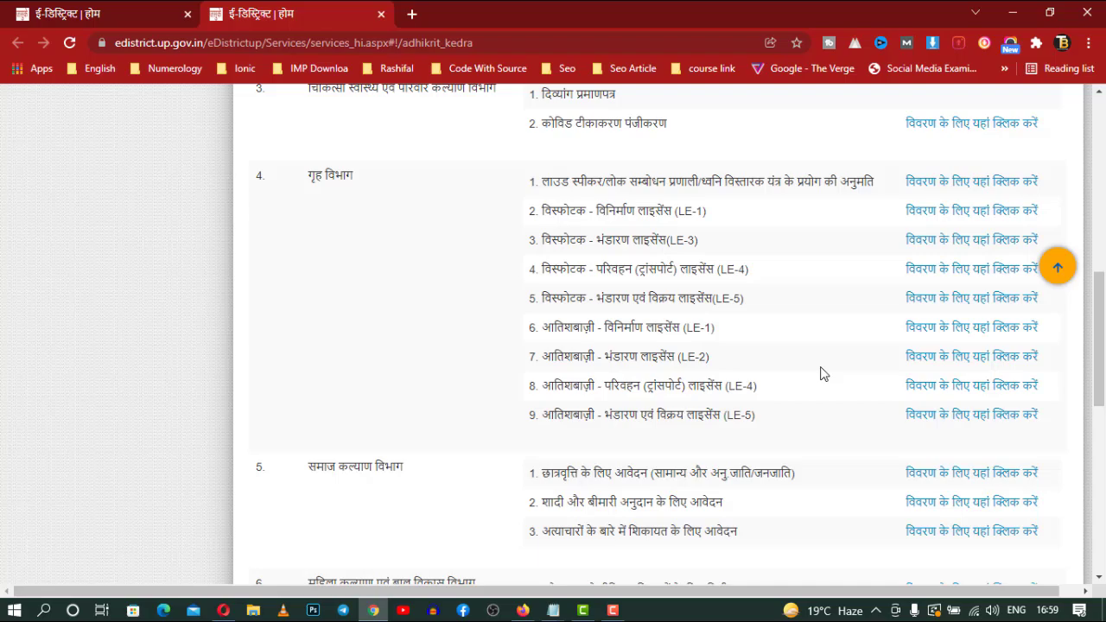
pyautogui.scroll(-1, 819, 373)
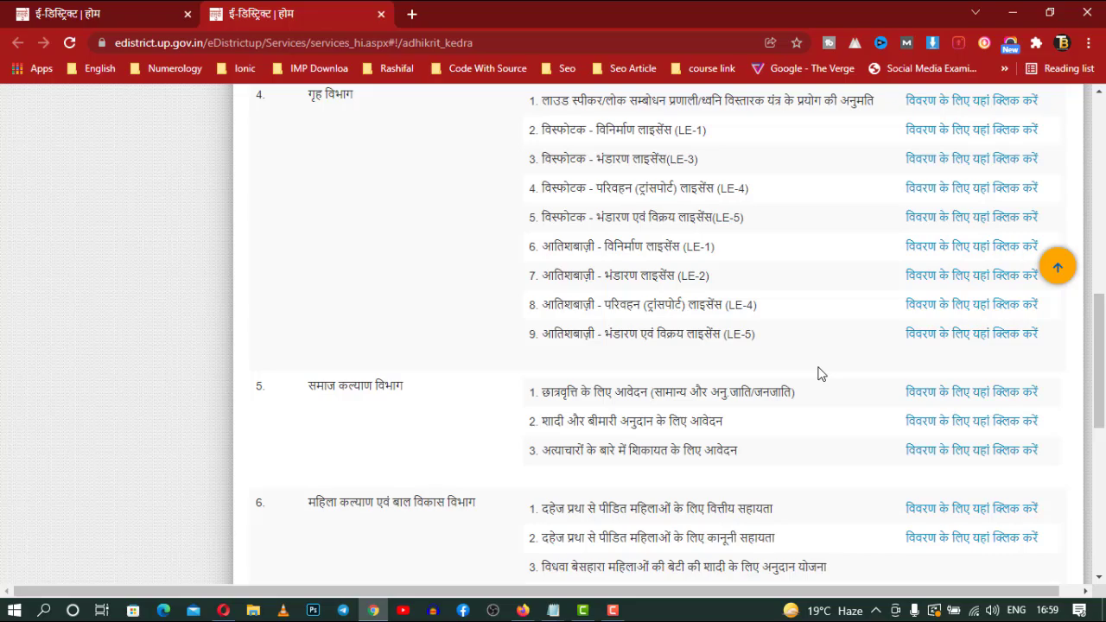
pyautogui.scroll(-5, 821, 374)
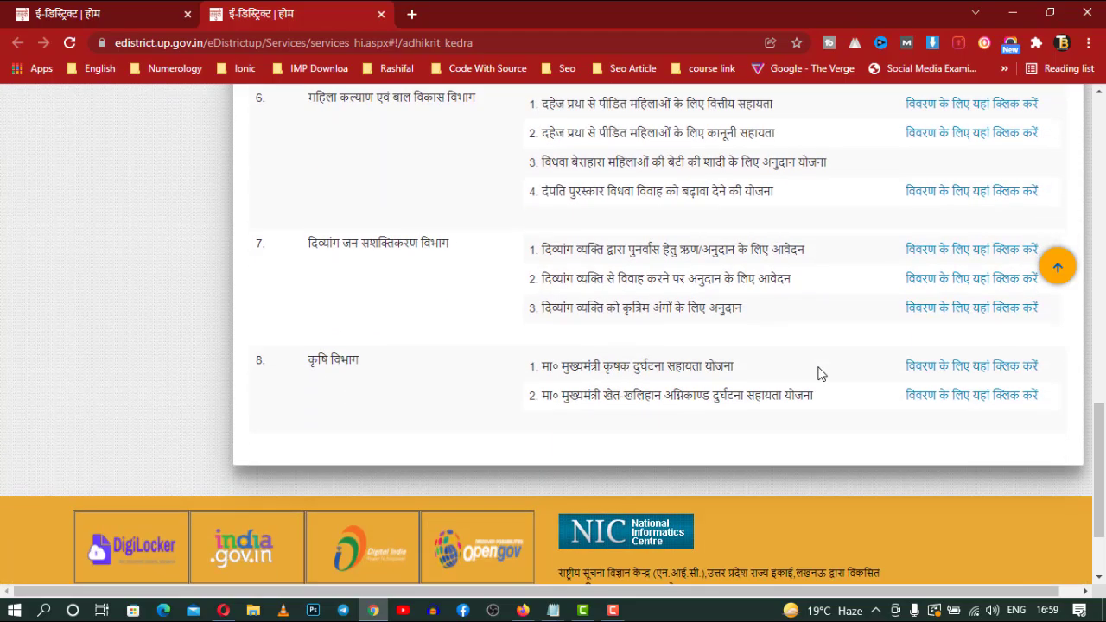
pyautogui.scroll(15, 819, 374)
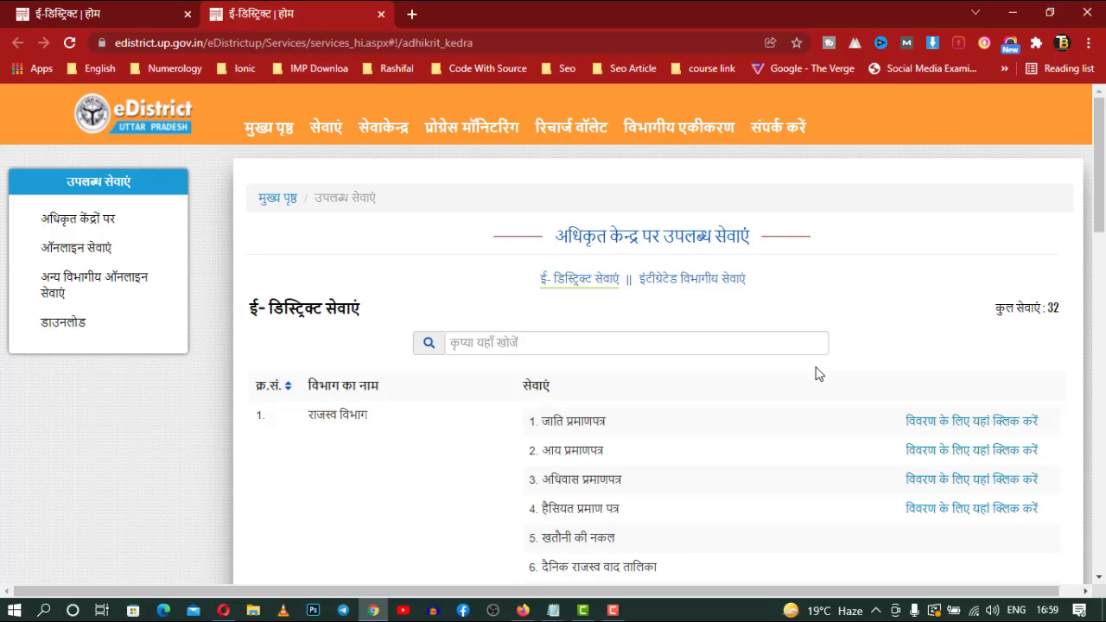
# Browse the 239 integrated departmental services, highlighting नवीन राशन कार्ड, then go back to the home tab
pyautogui.click(694, 281)
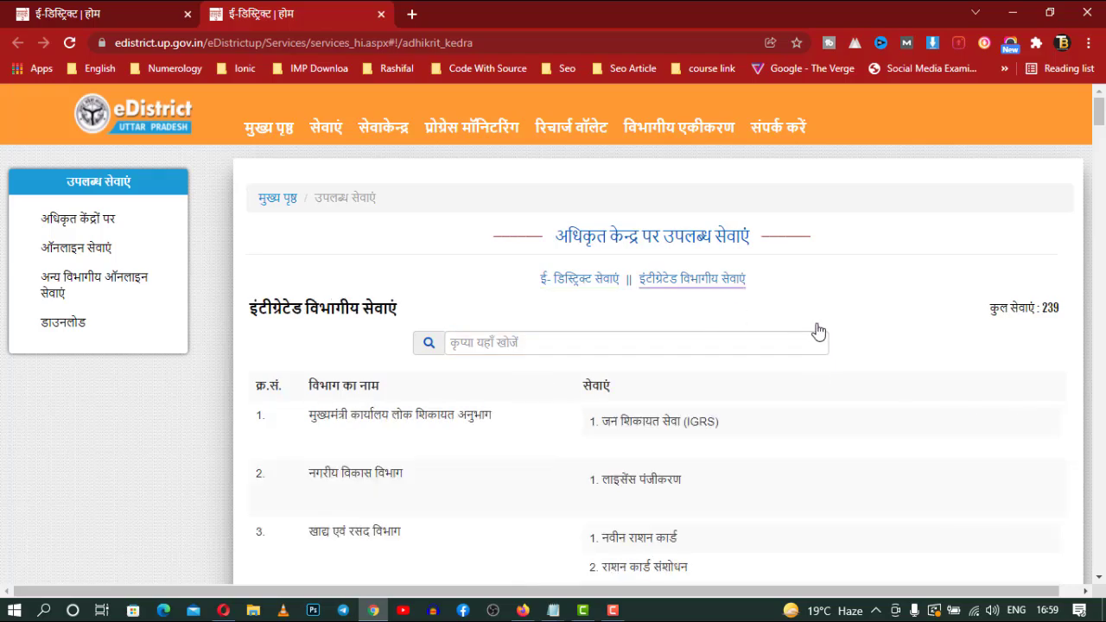
pyautogui.scroll(-2, 819, 330)
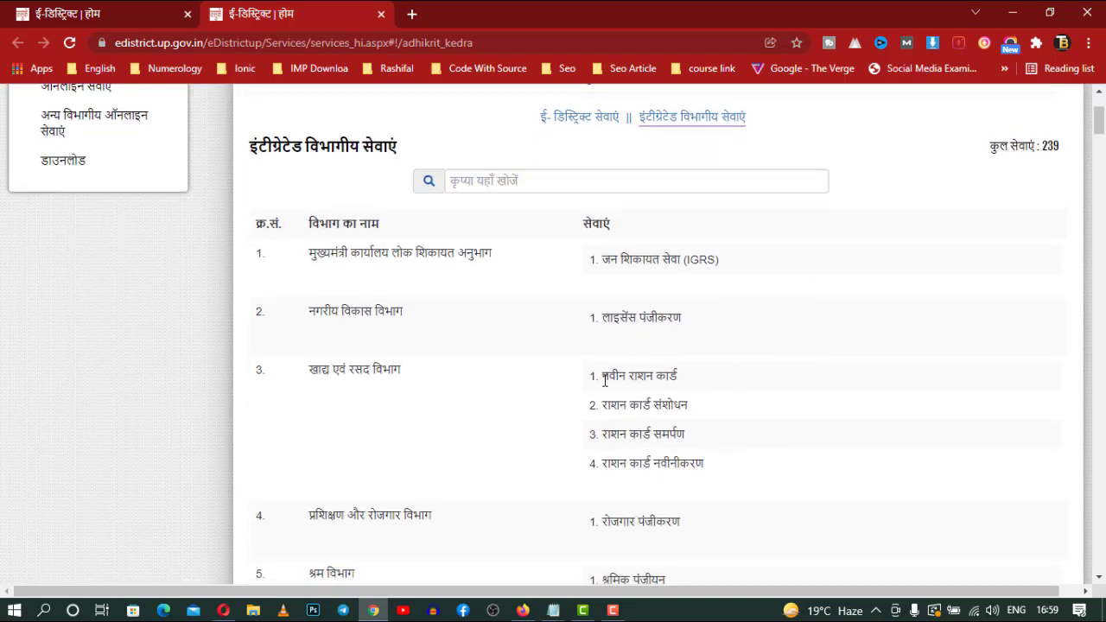
pyautogui.moveTo(602, 377); pyautogui.dragTo(700, 383)
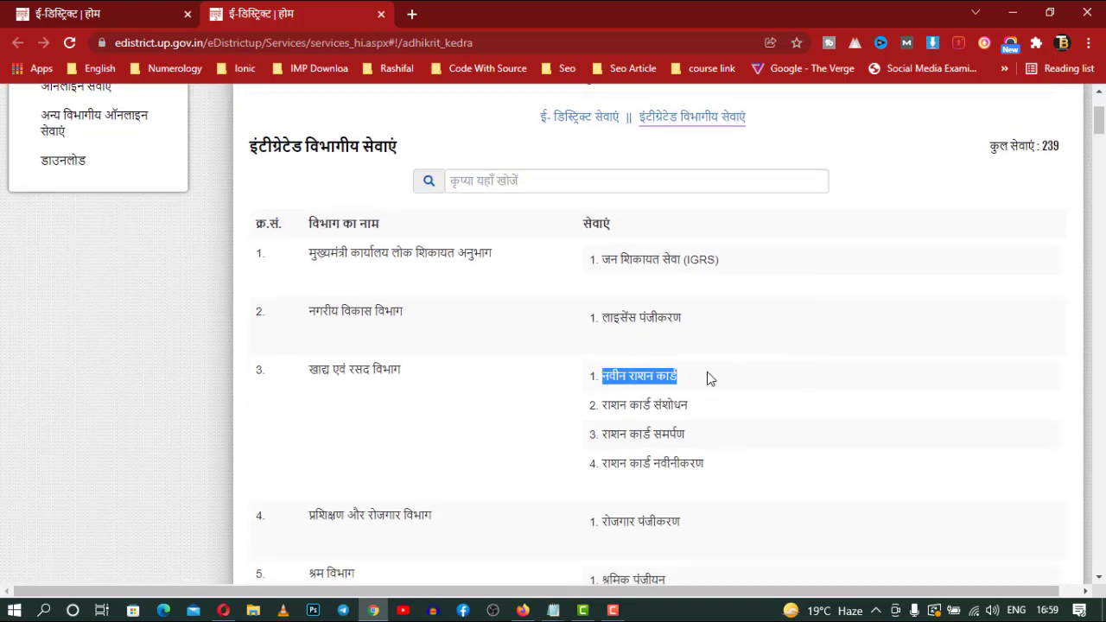
pyautogui.scroll(-3, 710, 378)
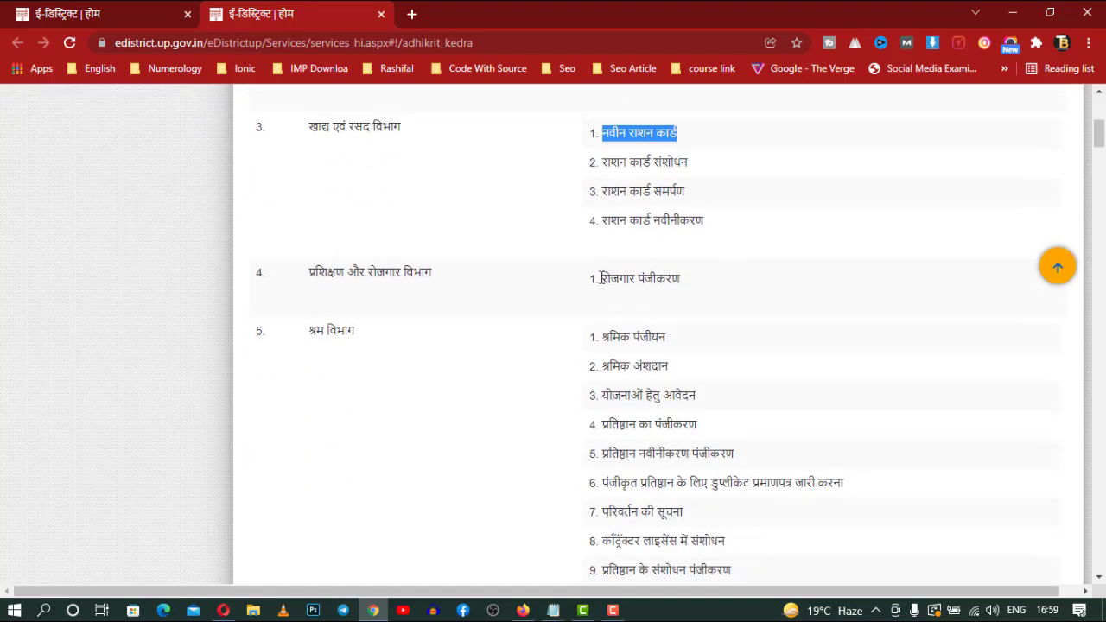
pyautogui.moveTo(600, 278); pyautogui.dragTo(689, 285)
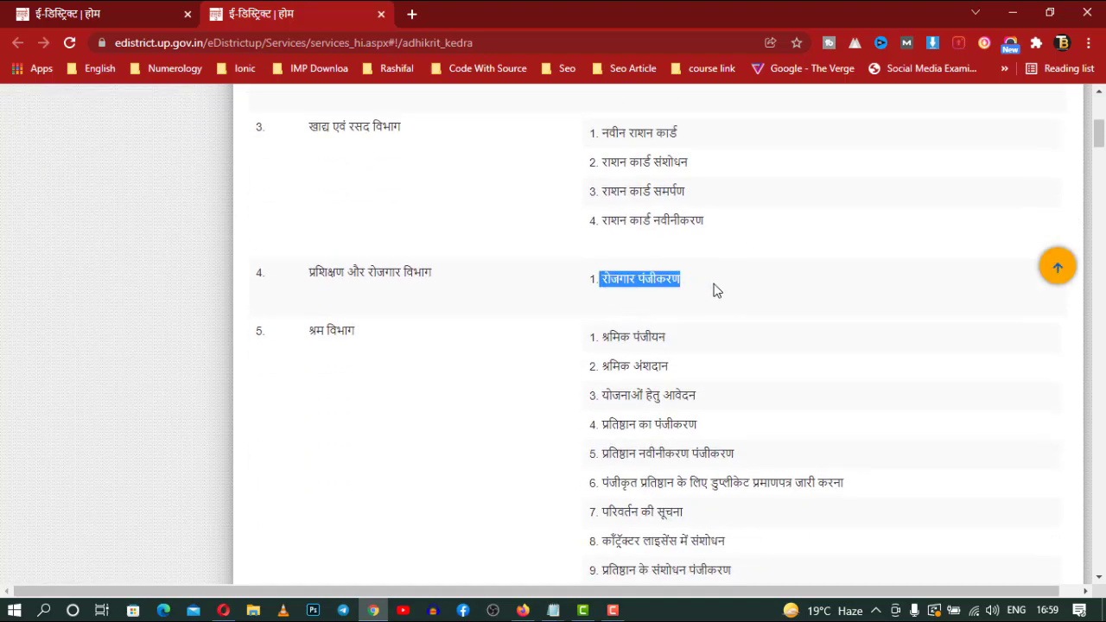
pyautogui.scroll(-2, 713, 290)
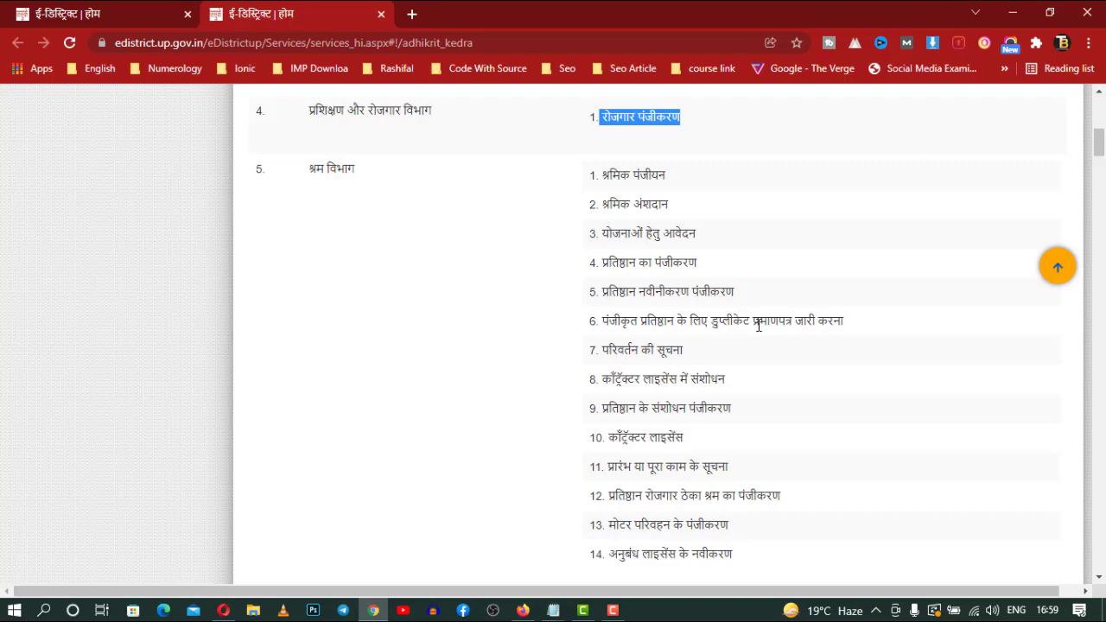
pyautogui.scroll(-4, 790, 323)
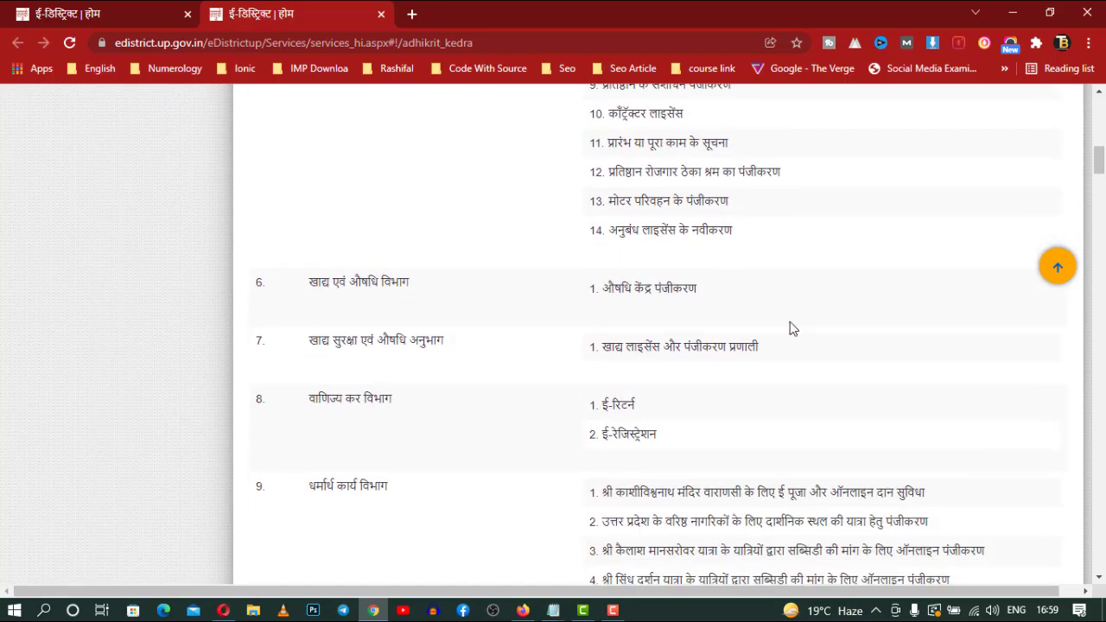
pyautogui.scroll(15, 789, 328)
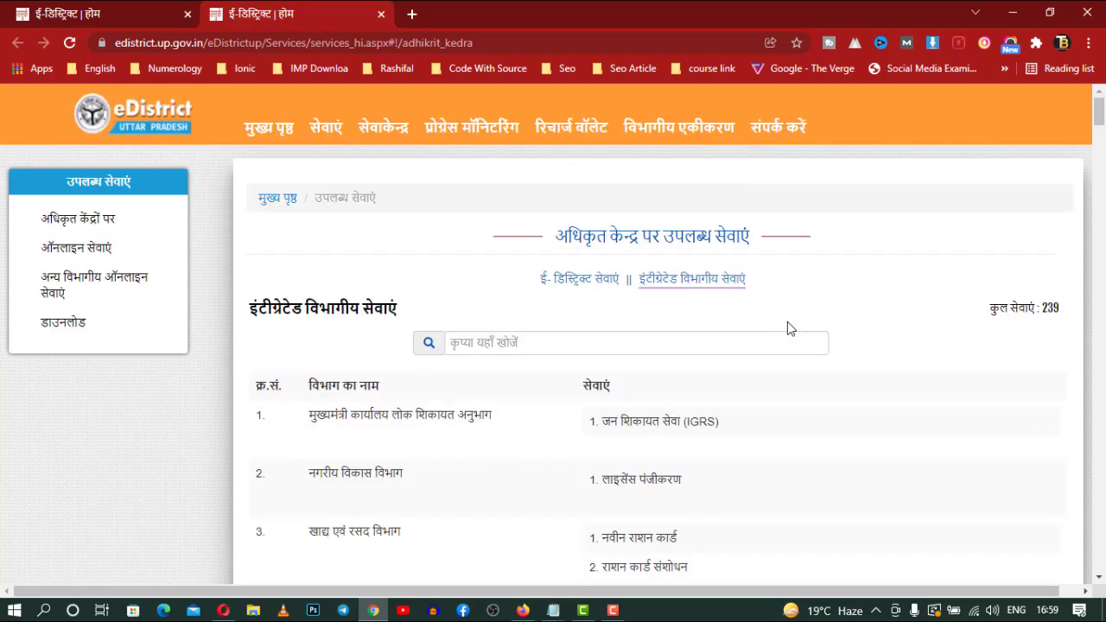
pyautogui.hotkey('ctrl', 'shift', 'Tab')
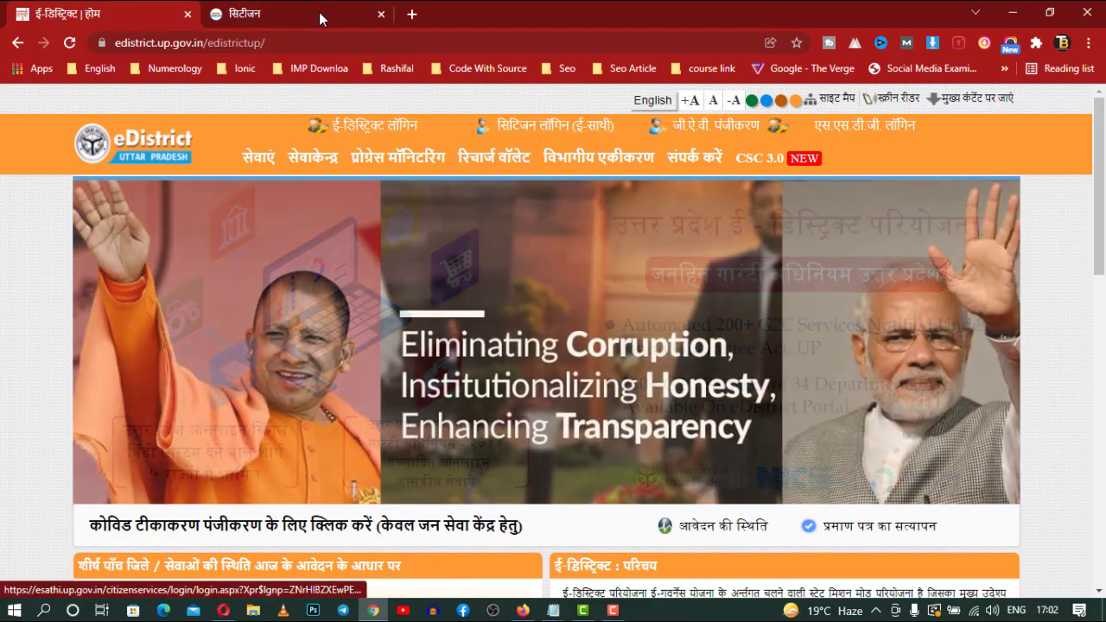
# Switch to the सिटीजन tab showing the registered-user login form
pyautogui.click(555, 127)
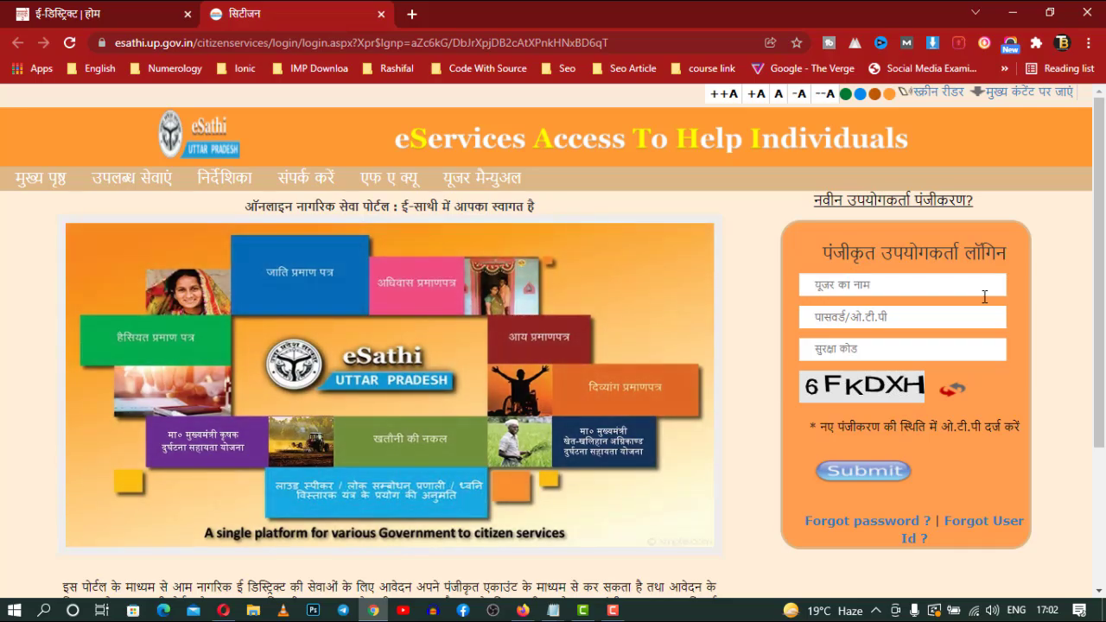
# Open the new user registration form, enter a login ID and find it already taken
pyautogui.click(904, 210)
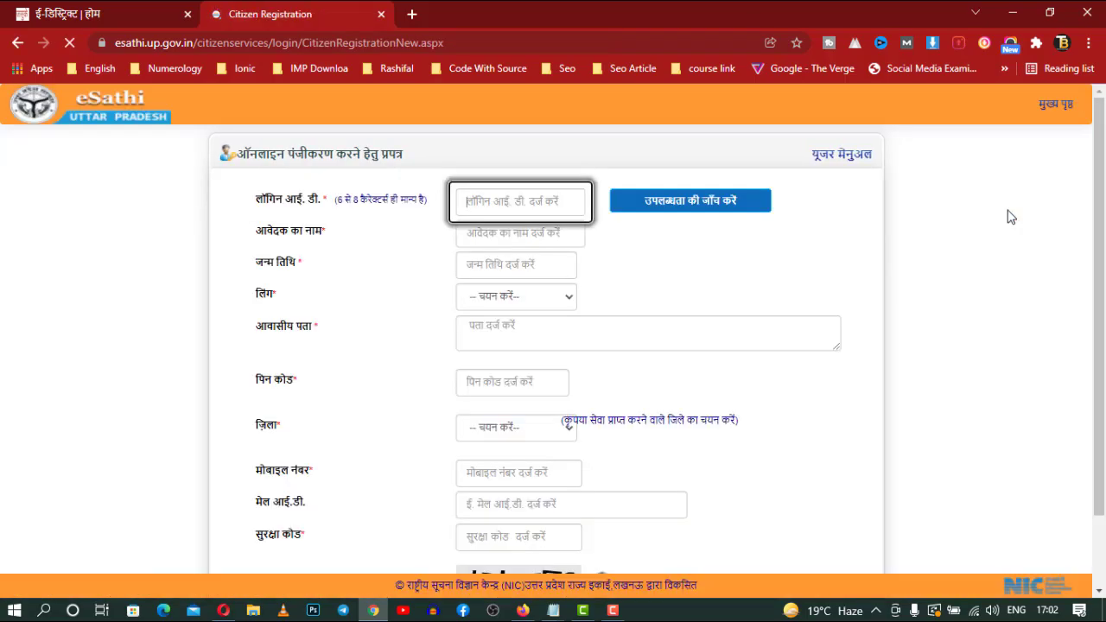
pyautogui.scroll(-2, 928, 314)
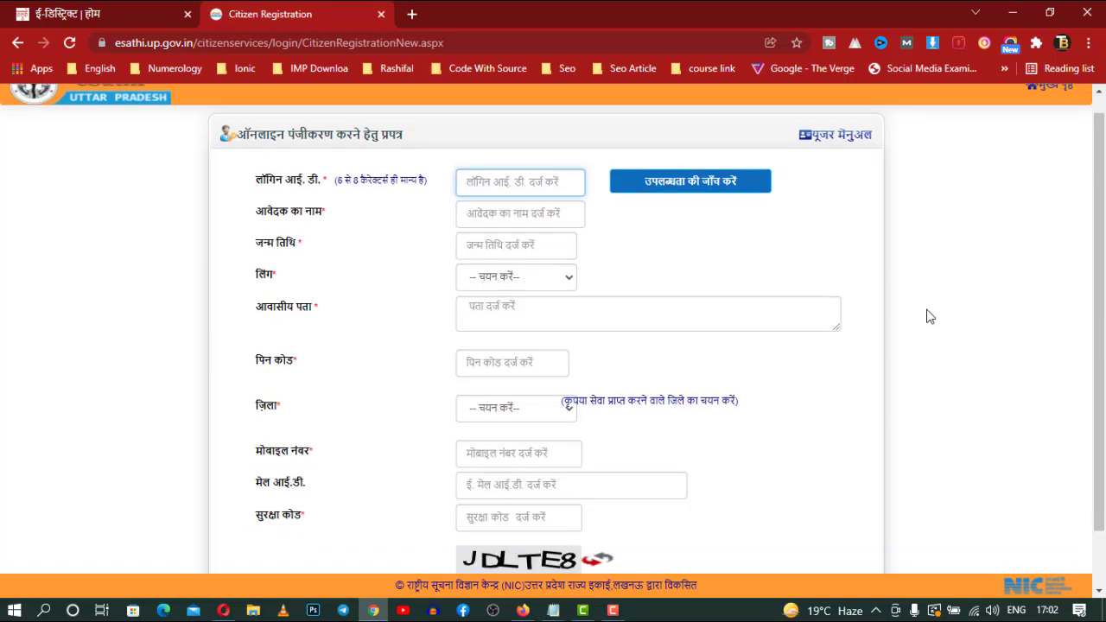
pyautogui.scroll(2, 928, 317)
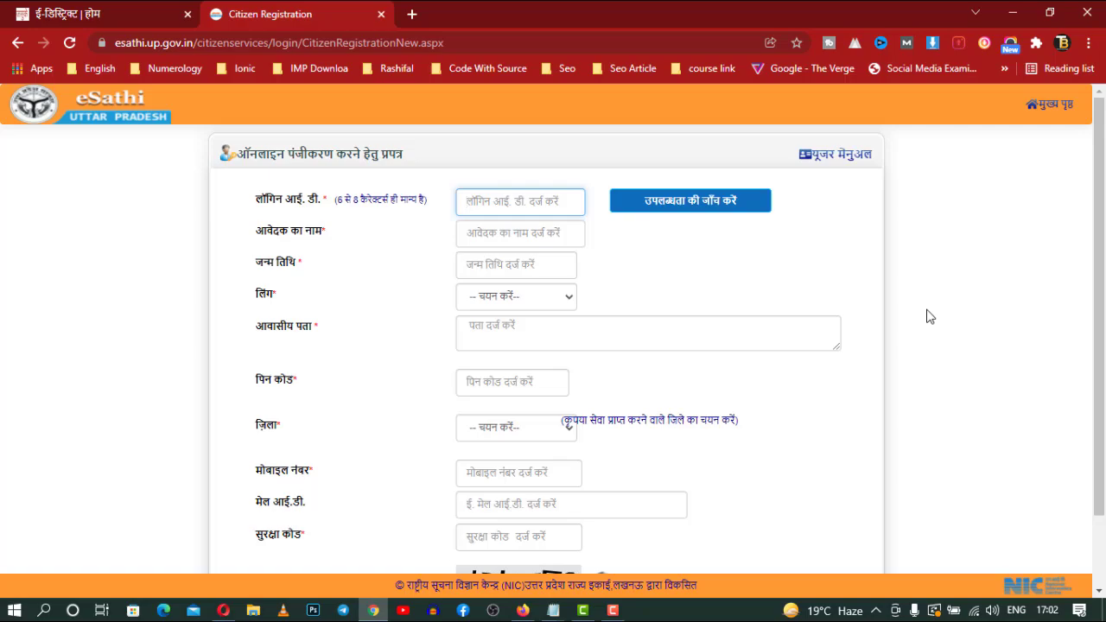
pyautogui.write('abhi2411')
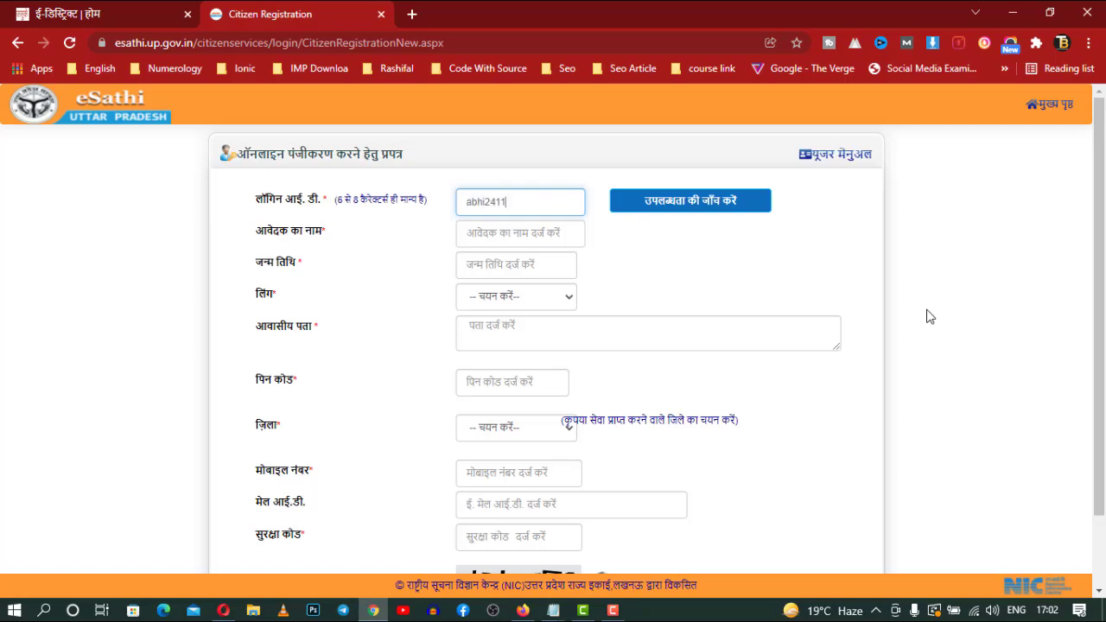
pyautogui.press('Tab')
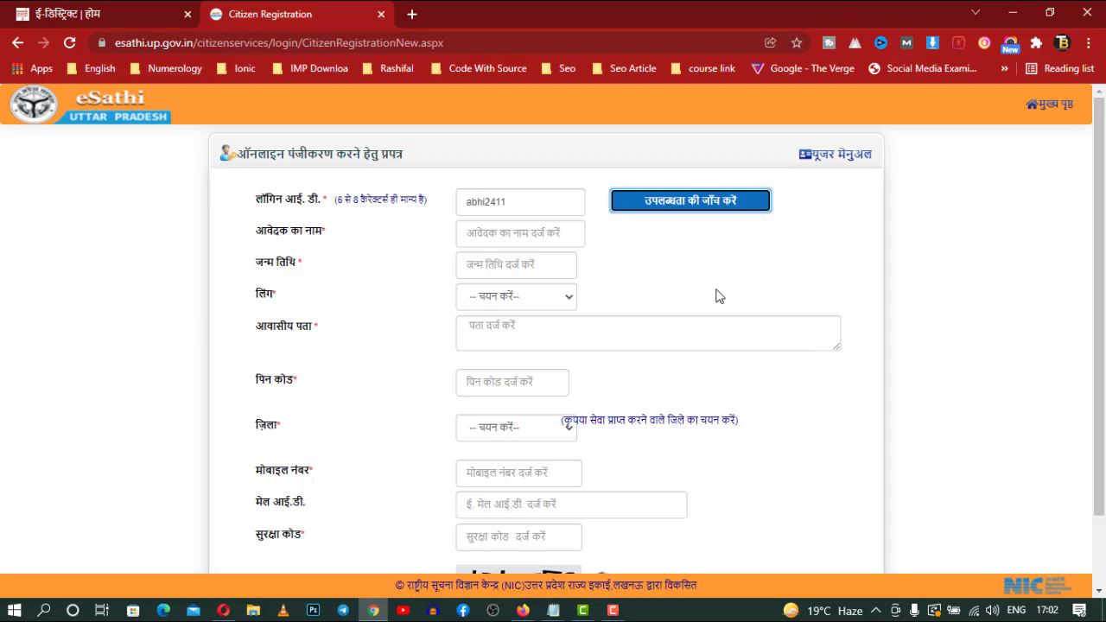
pyautogui.click(710, 211)
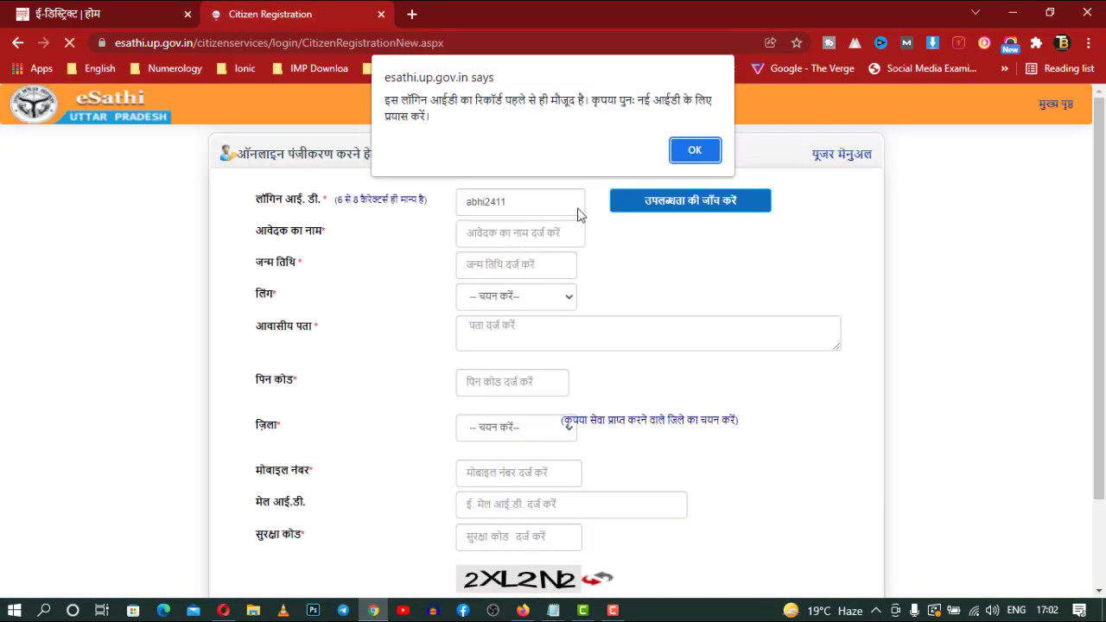
pyautogui.click(687, 149)
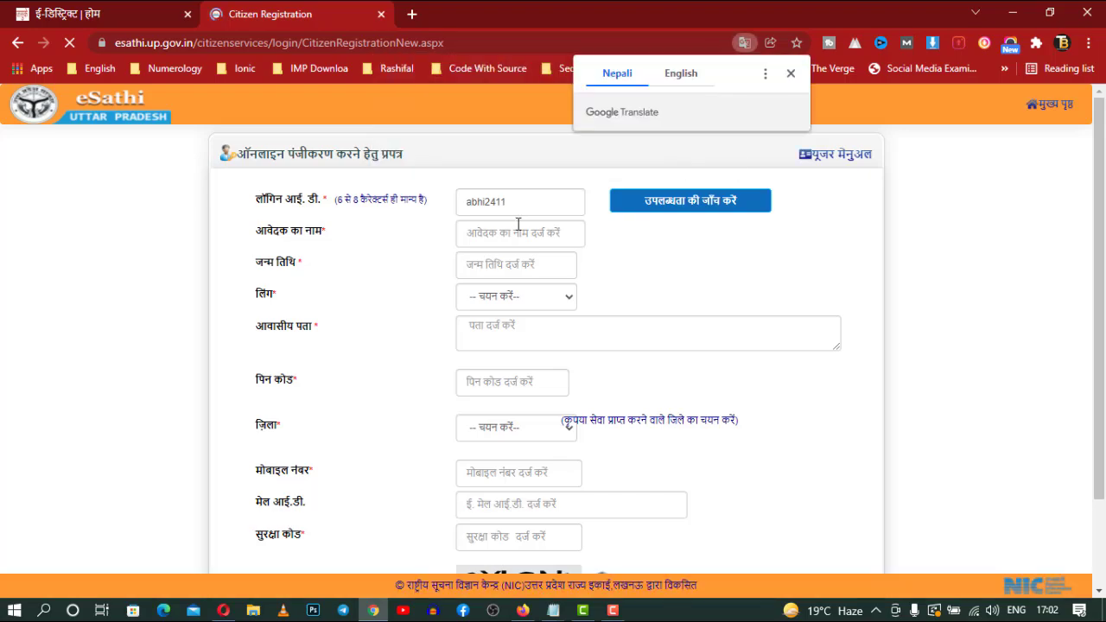
# Try several edited versions of the login ID, each reported as already existing
pyautogui.click(553, 205)
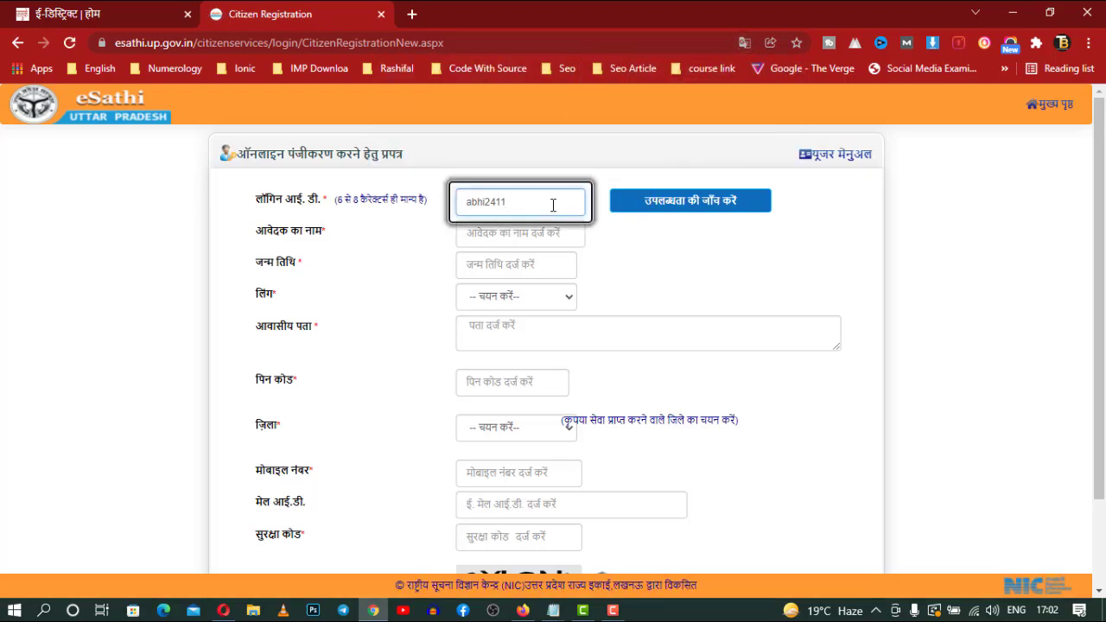
pyautogui.press('BackSpace')
pyautogui.press('BackSpace')
pyautogui.press('BackSpace')
pyautogui.press('BackSpace')
pyautogui.write('sa')
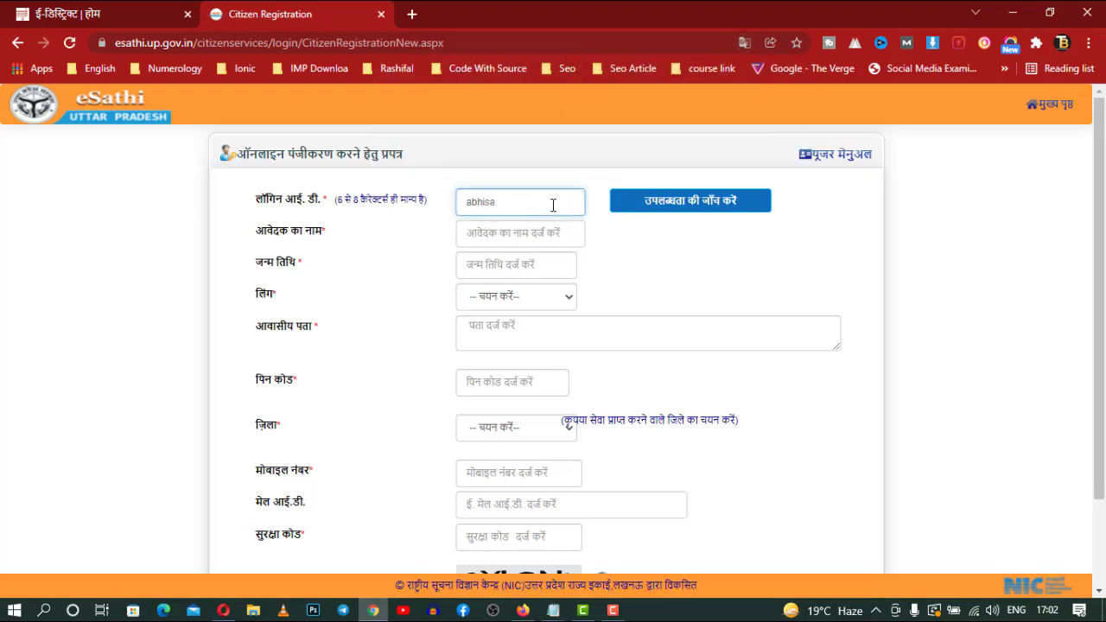
pyautogui.write('n2')
pyautogui.press('BackSpace')
pyautogui.write('2')
pyautogui.press('BackSpace')
pyautogui.click(649, 209)
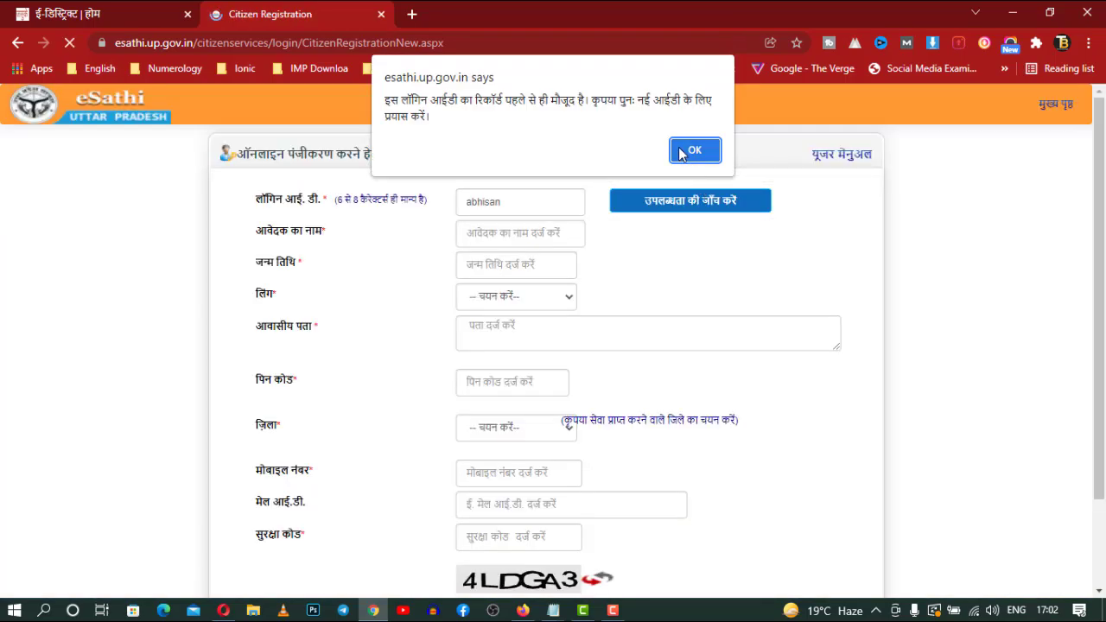
pyautogui.click(679, 153)
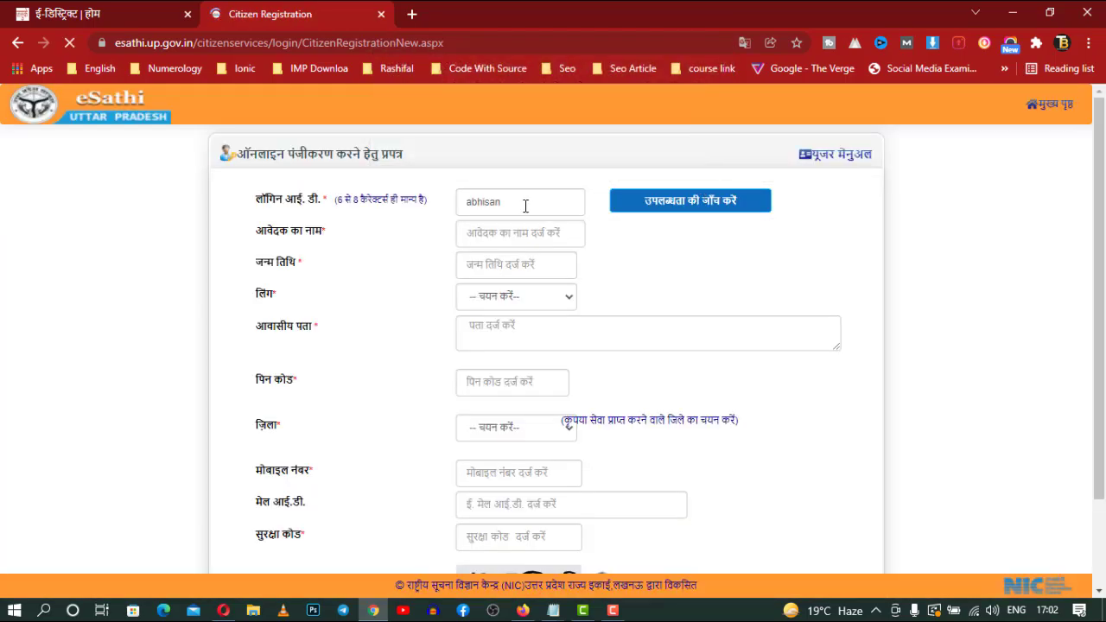
pyautogui.click(522, 206)
pyautogui.write('2')
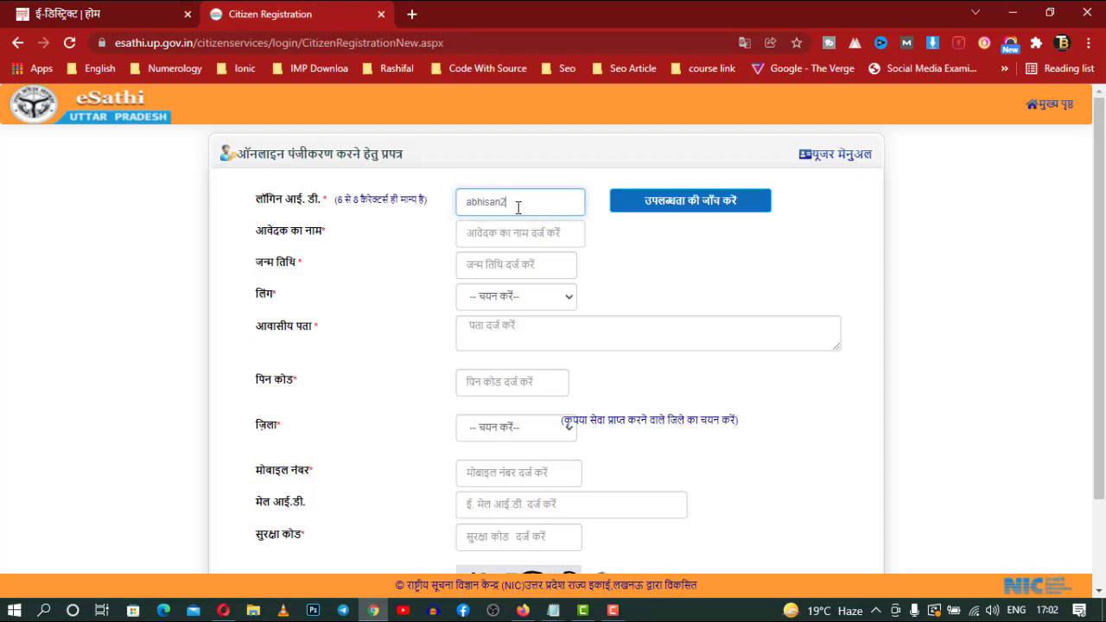
pyautogui.click(517, 230)
pyautogui.click(739, 214)
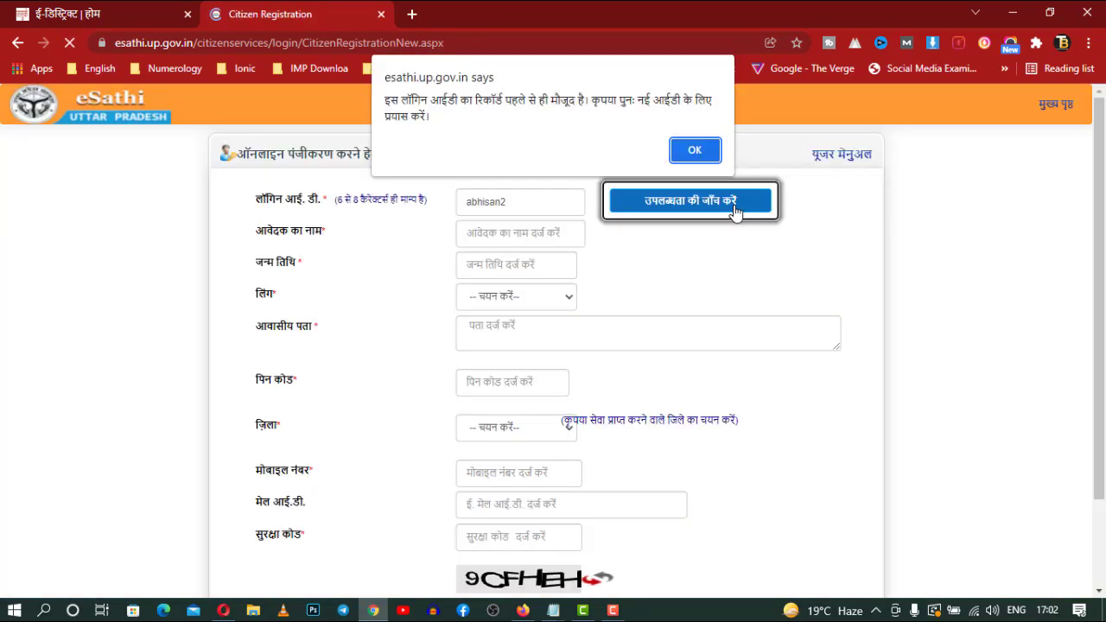
pyautogui.click(702, 149)
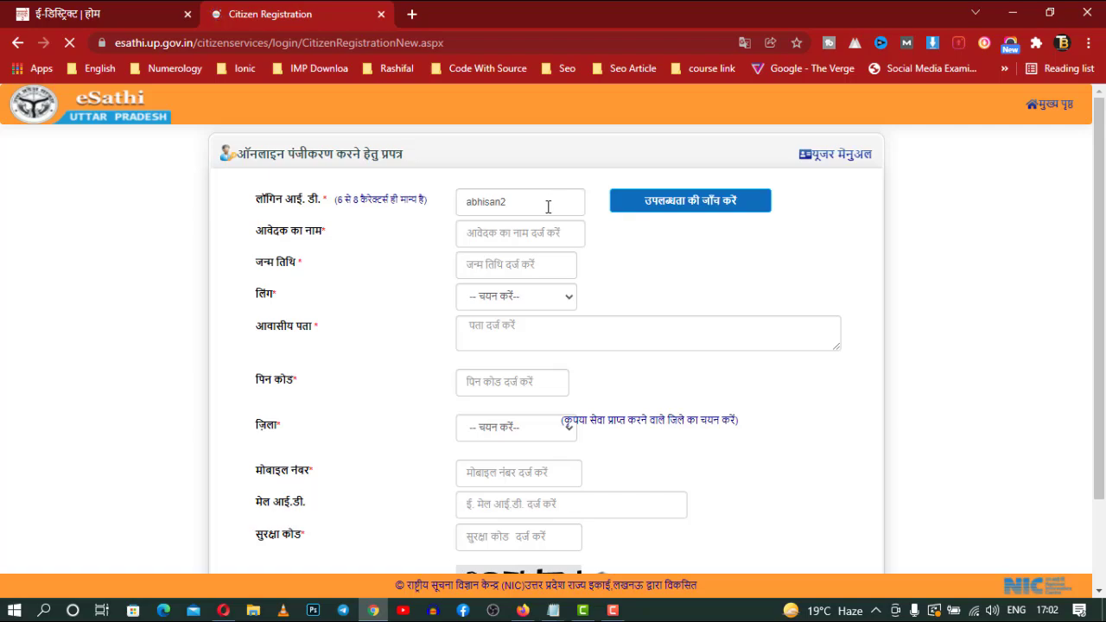
# Clear the rejected login ID and type a different new login ID
pyautogui.moveTo(542, 204); pyautogui.dragTo(446, 220)
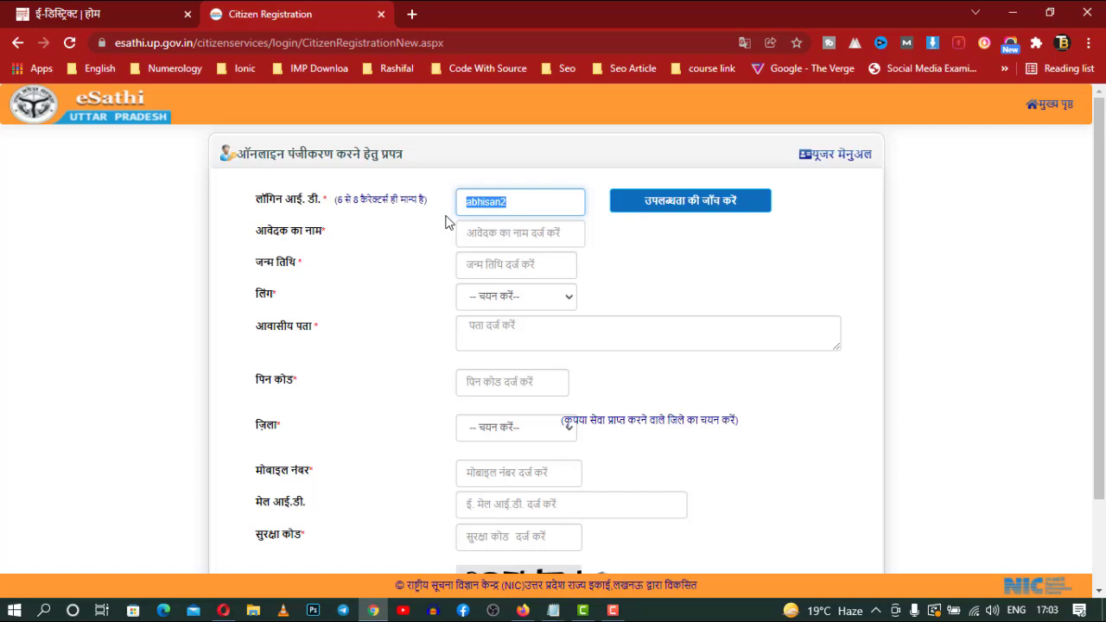
pyautogui.press('BackSpace')
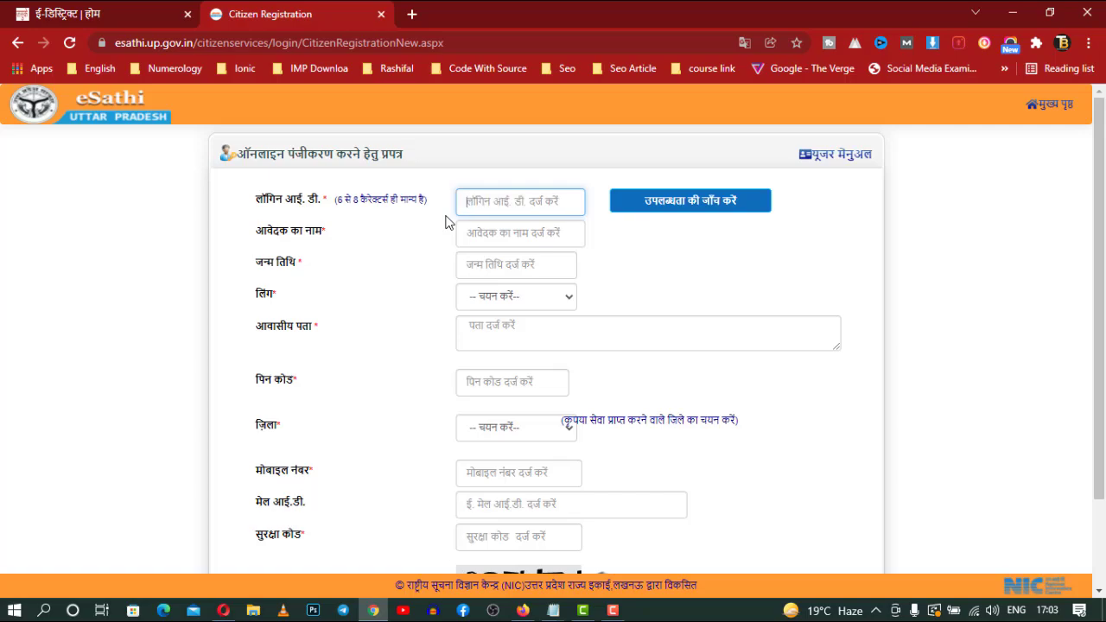
pyautogui.write('absa24')
# Confirm the new login ID is available and start typing the applicant's full name in आवेदक का नाम
pyautogui.click(697, 200)
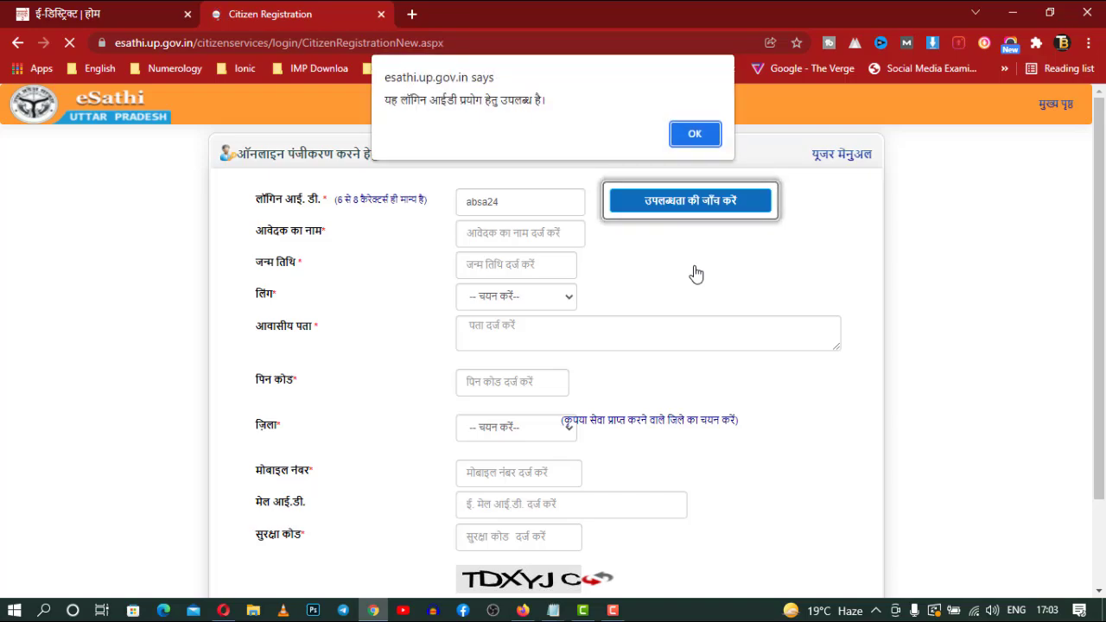
pyautogui.click(695, 132)
pyautogui.click(555, 235)
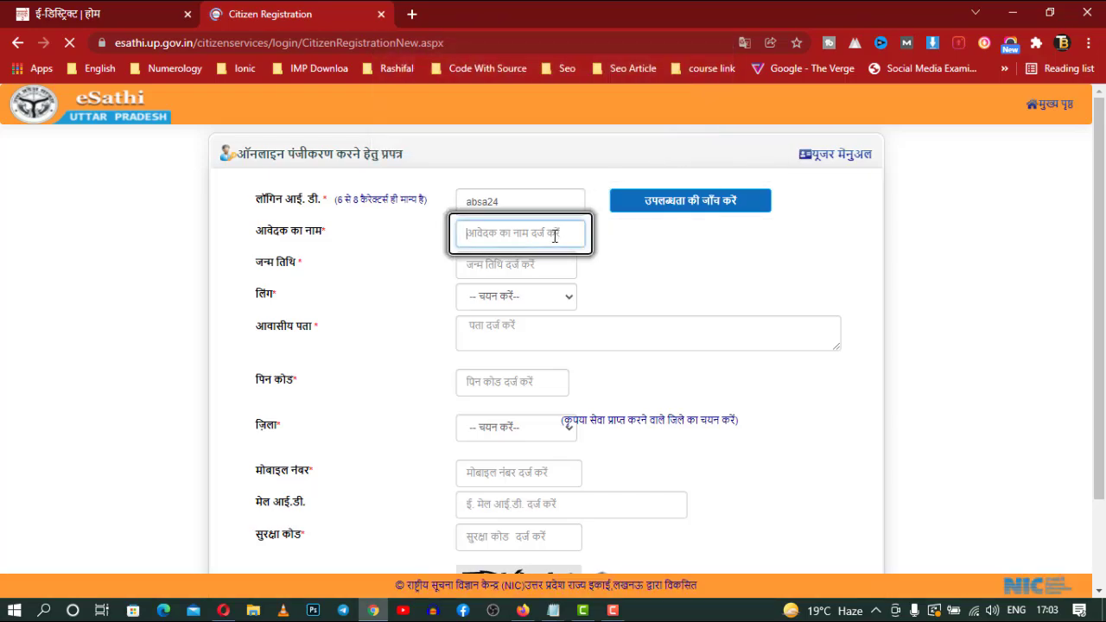
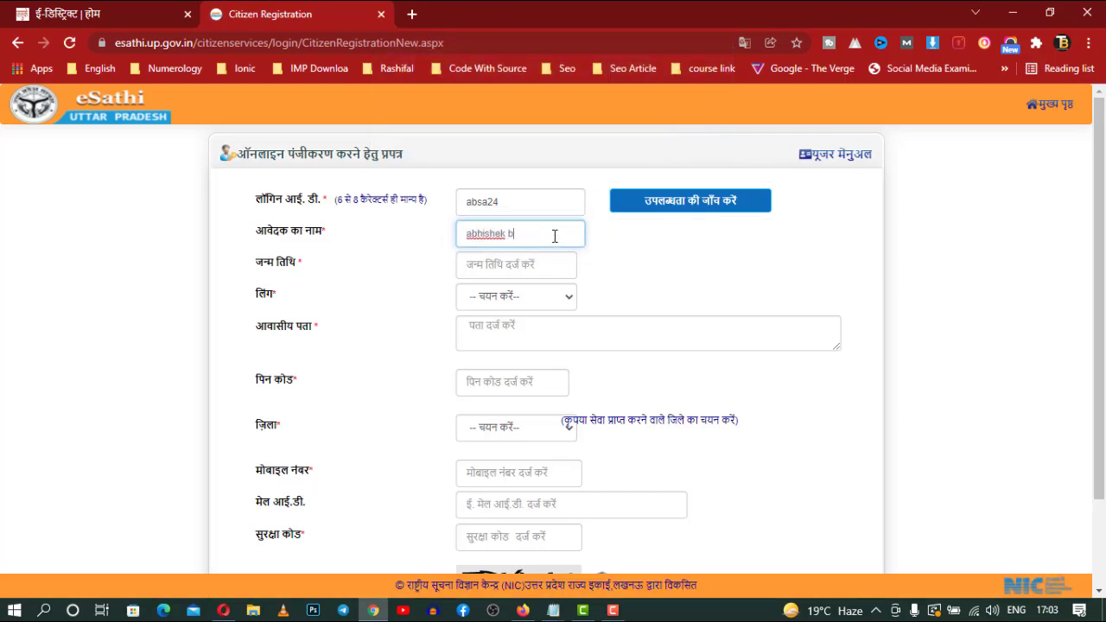
pyautogui.press('Tab')
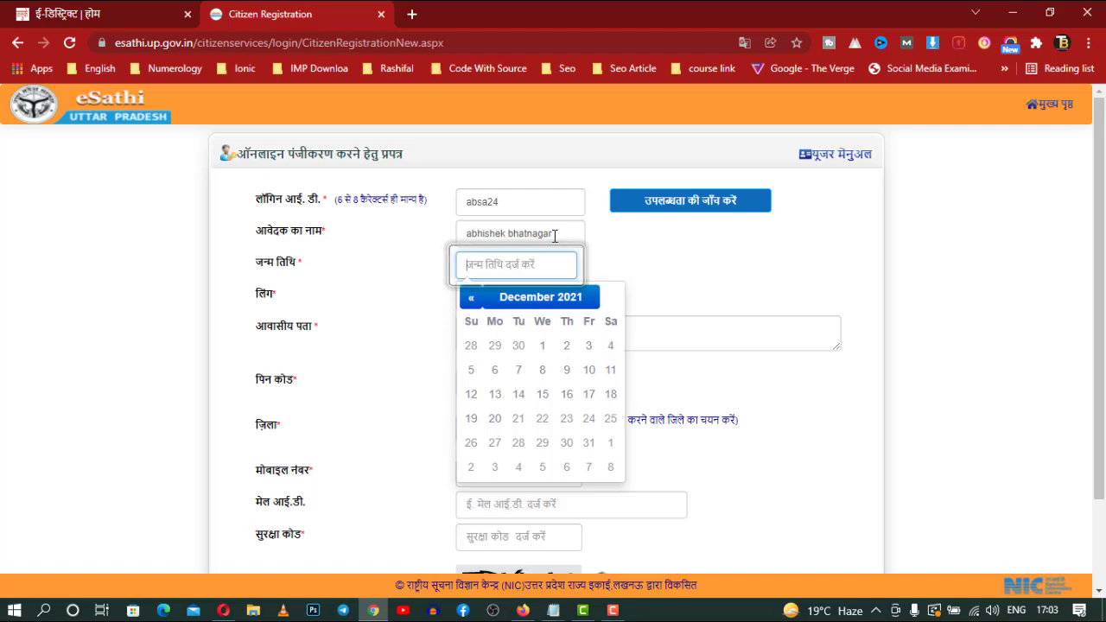
pyautogui.click(473, 302)
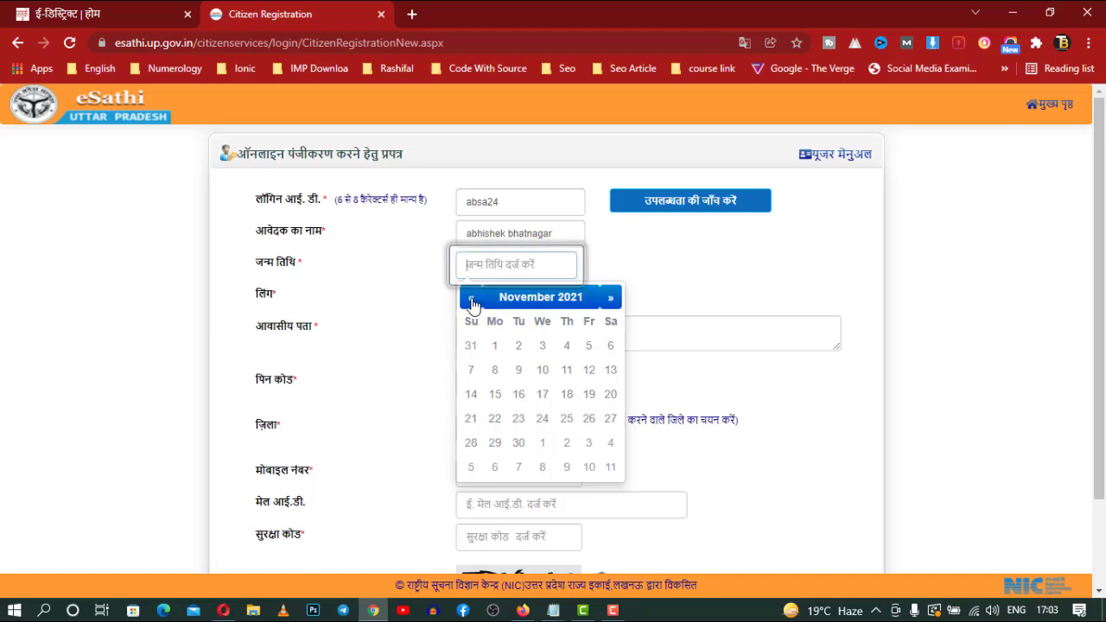
pyautogui.click(515, 304)
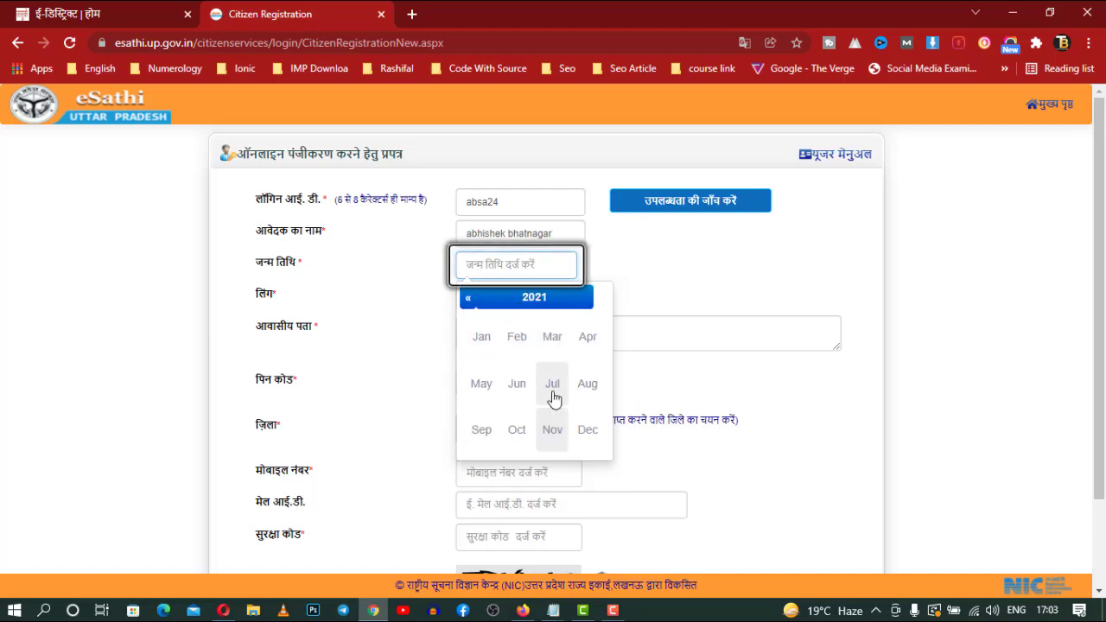
pyautogui.click(533, 303)
pyautogui.click(472, 303)
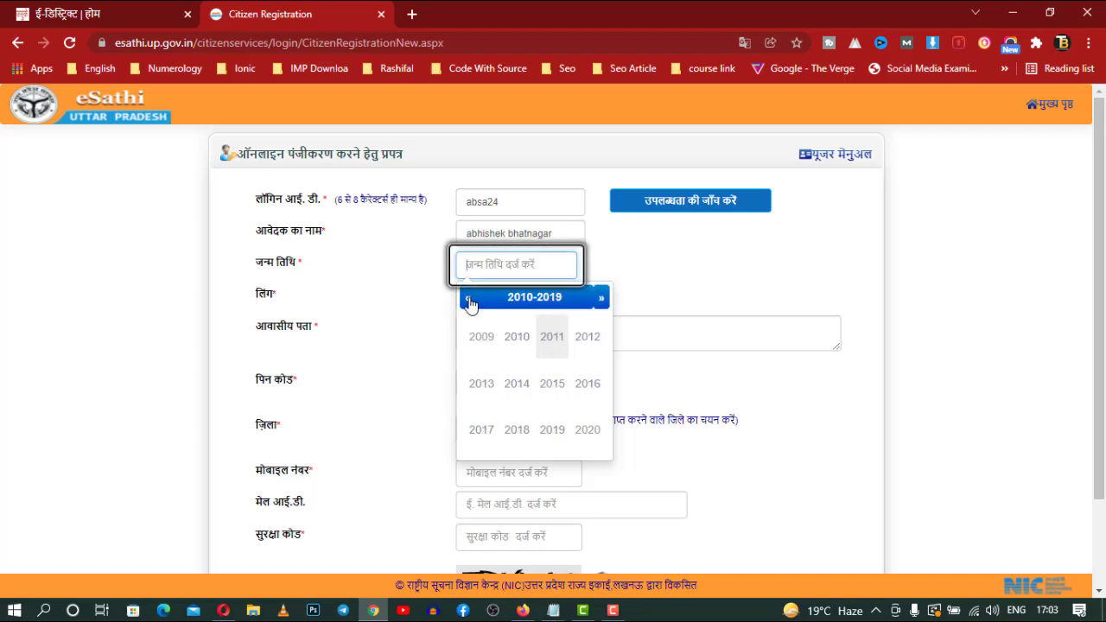
pyautogui.click(470, 300)
pyautogui.click(470, 300)
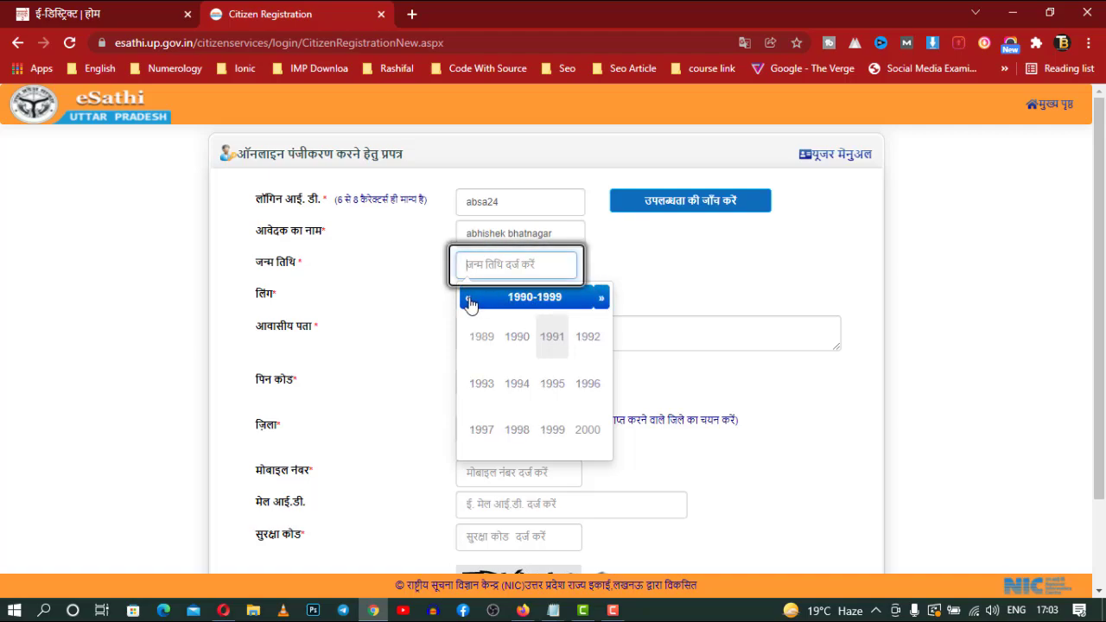
pyautogui.click(471, 303)
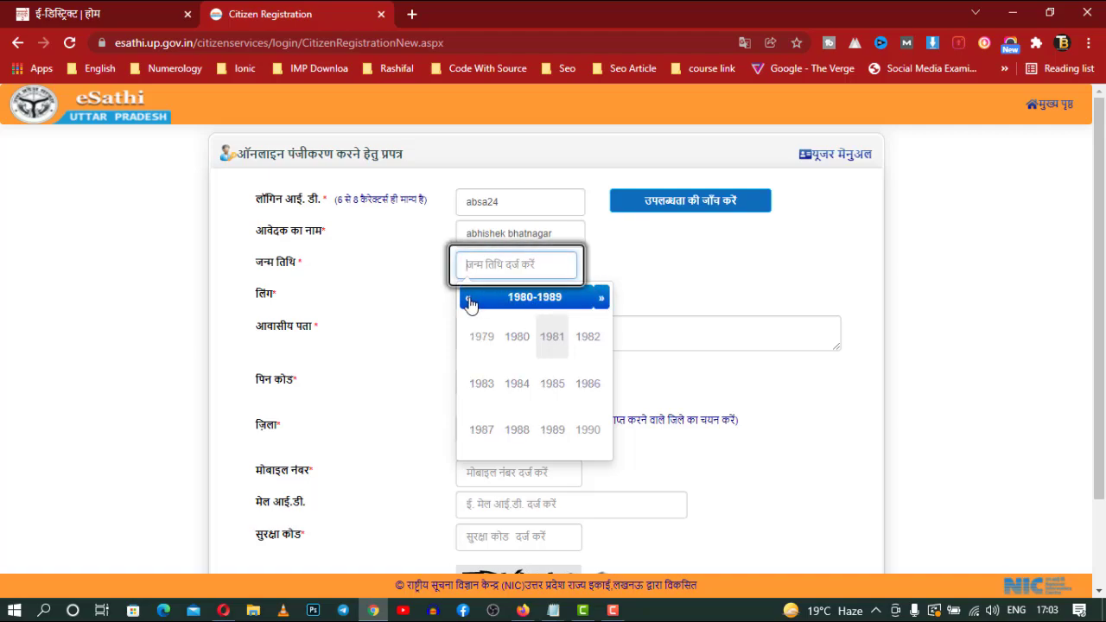
pyautogui.click(555, 389)
pyautogui.click(553, 431)
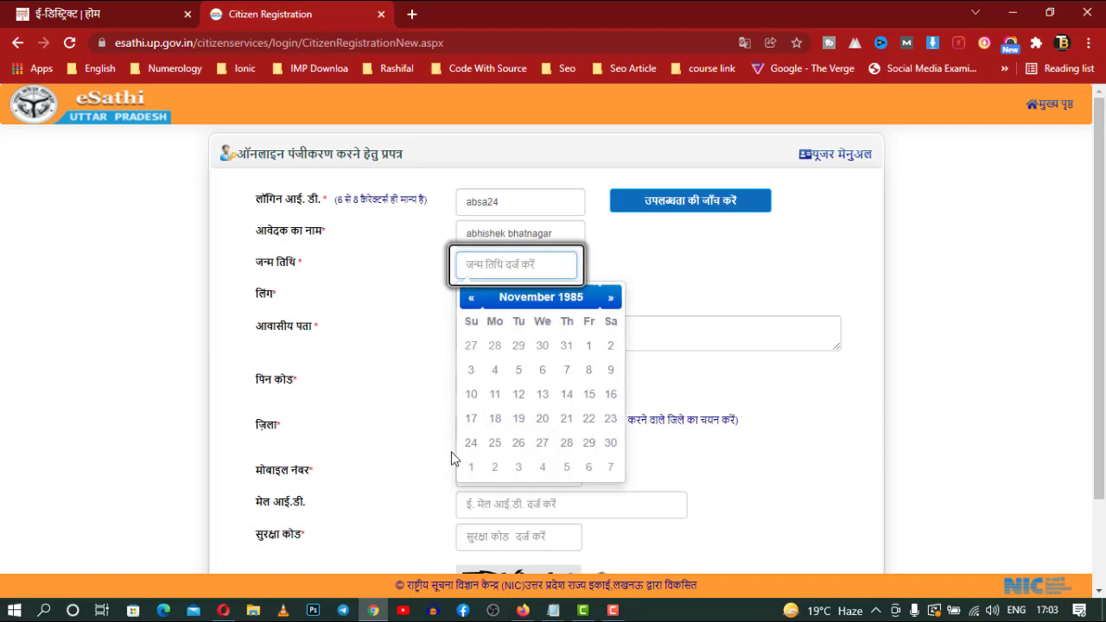
pyautogui.click(473, 444)
# Choose पुरुष as the gender, enter the residential address and move on to the PIN code
pyautogui.click(543, 298)
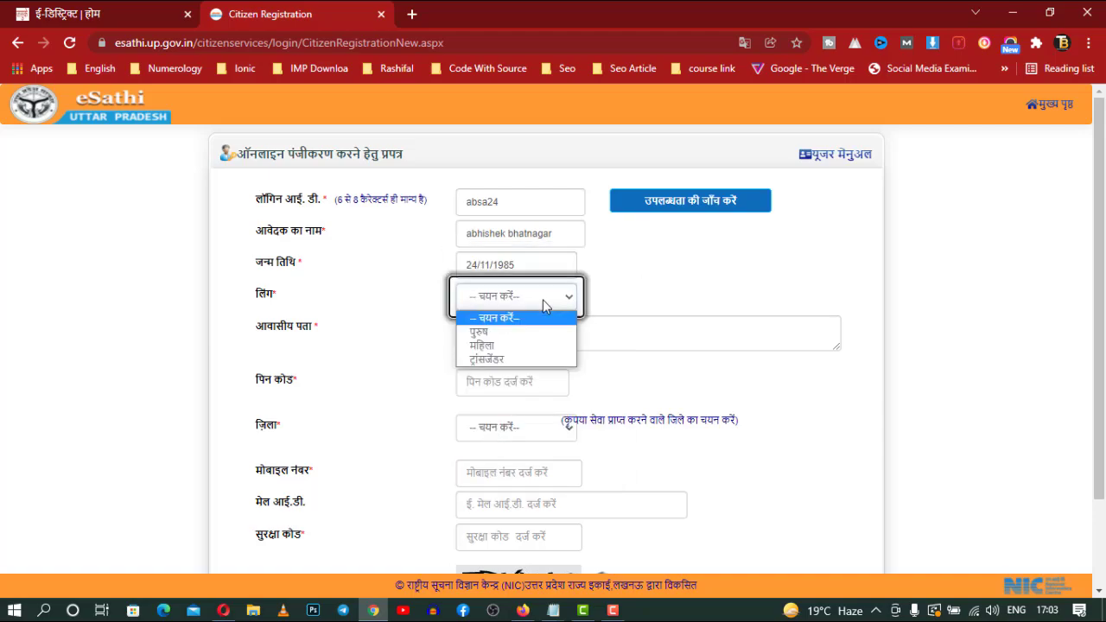
pyautogui.click(515, 336)
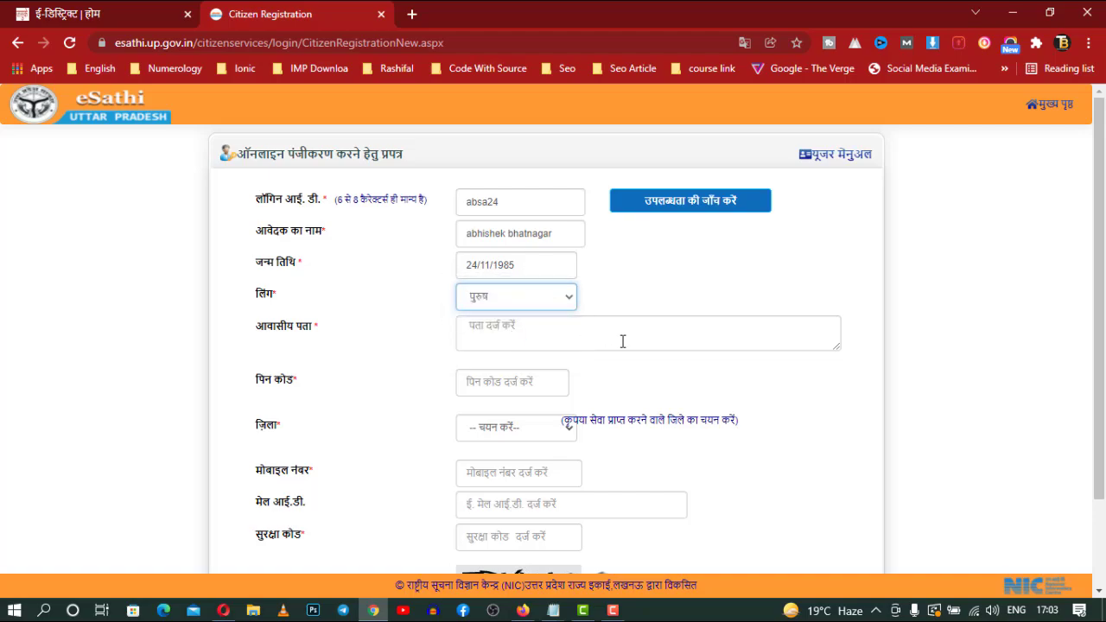
pyautogui.click(622, 342)
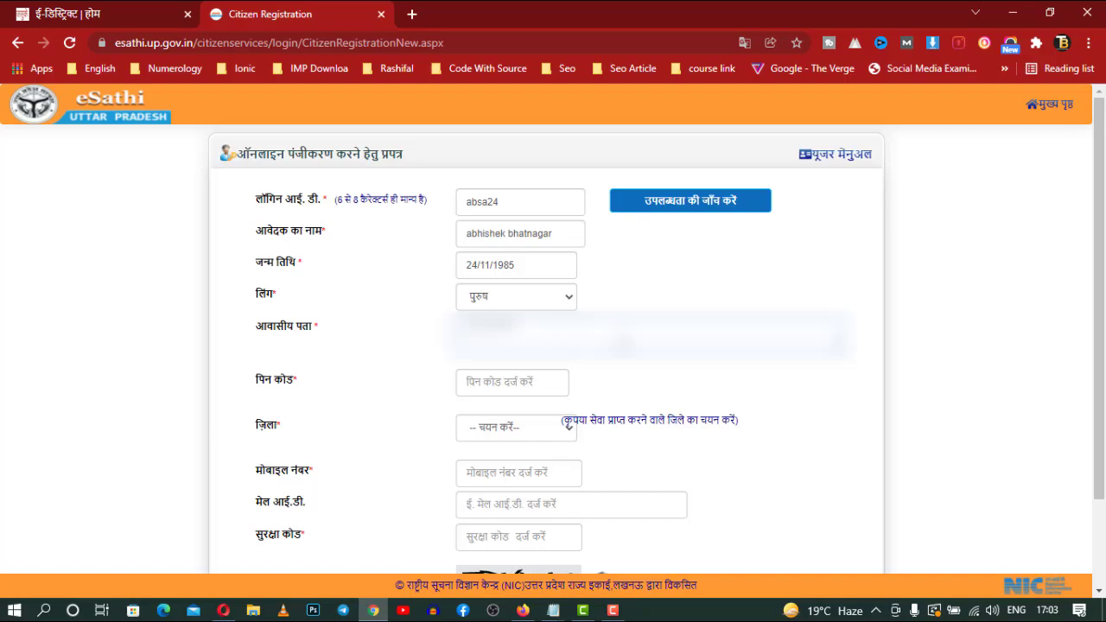
pyautogui.write('h')
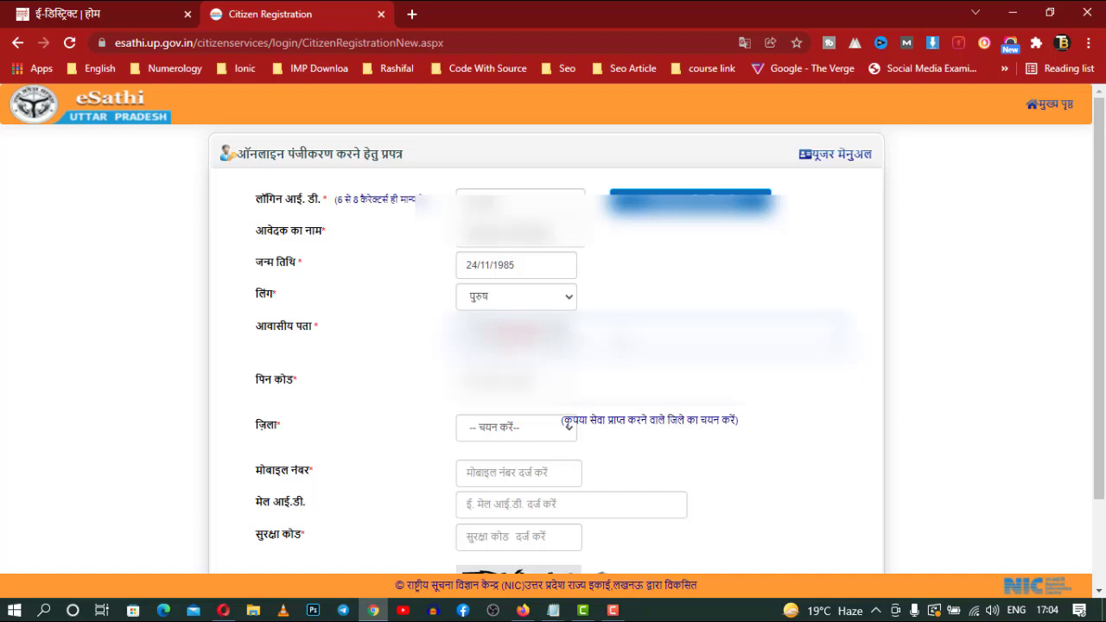
pyautogui.click(538, 381)
pyautogui.scroll(-2, 671, 408)
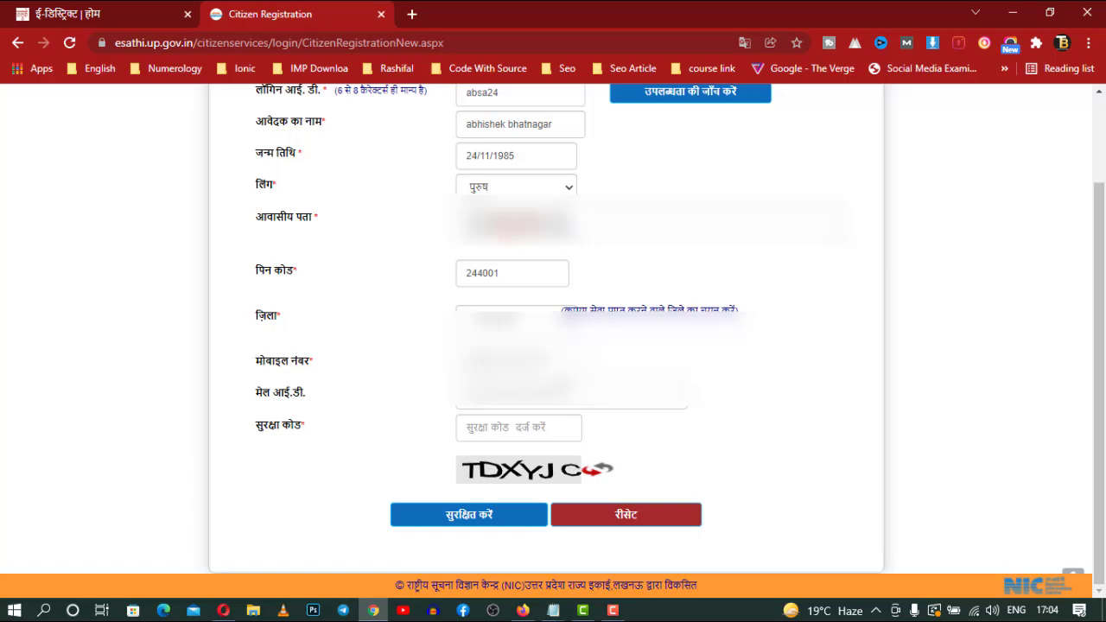
# Select मुरादाबाद from the district list and move through the mobile number and e-mail fields
pyautogui.click(501, 320)
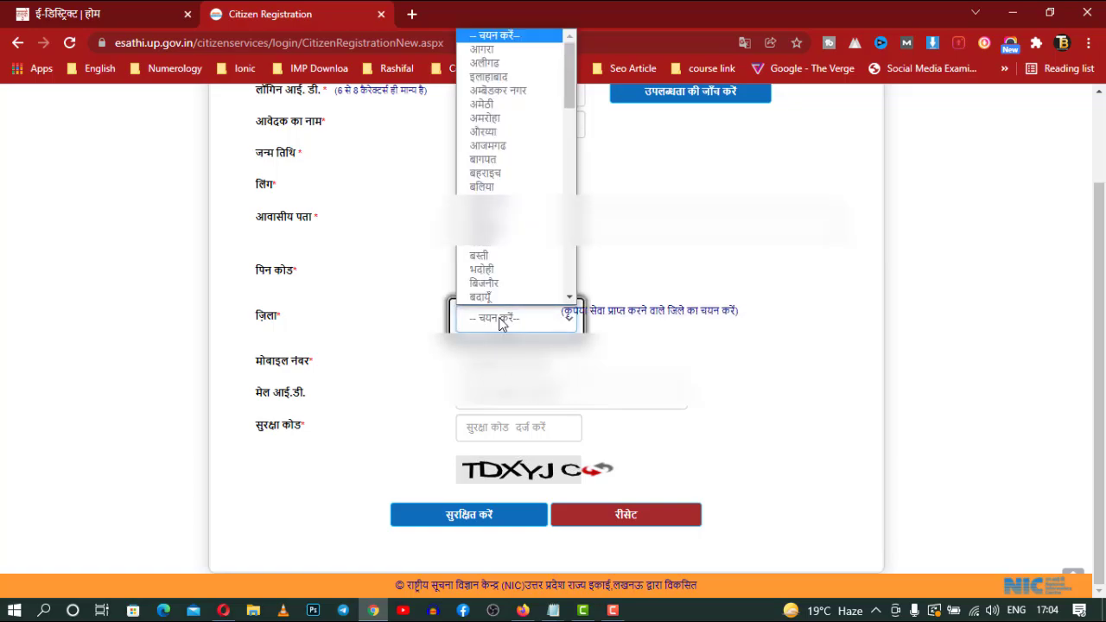
pyautogui.scroll(-4, 527, 173)
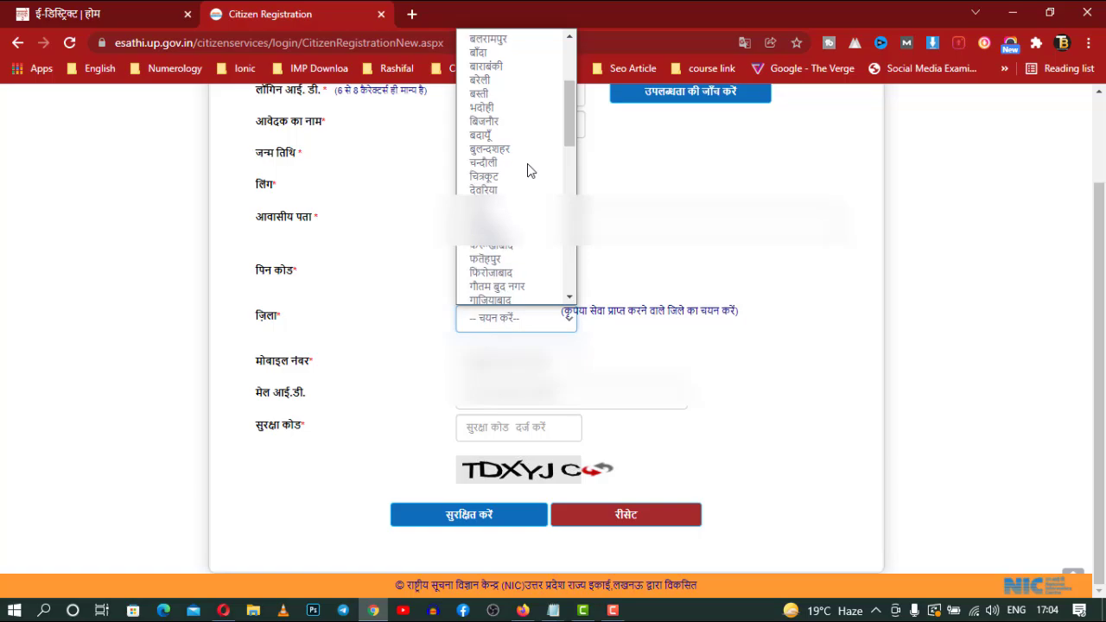
pyautogui.scroll(-3, 531, 168)
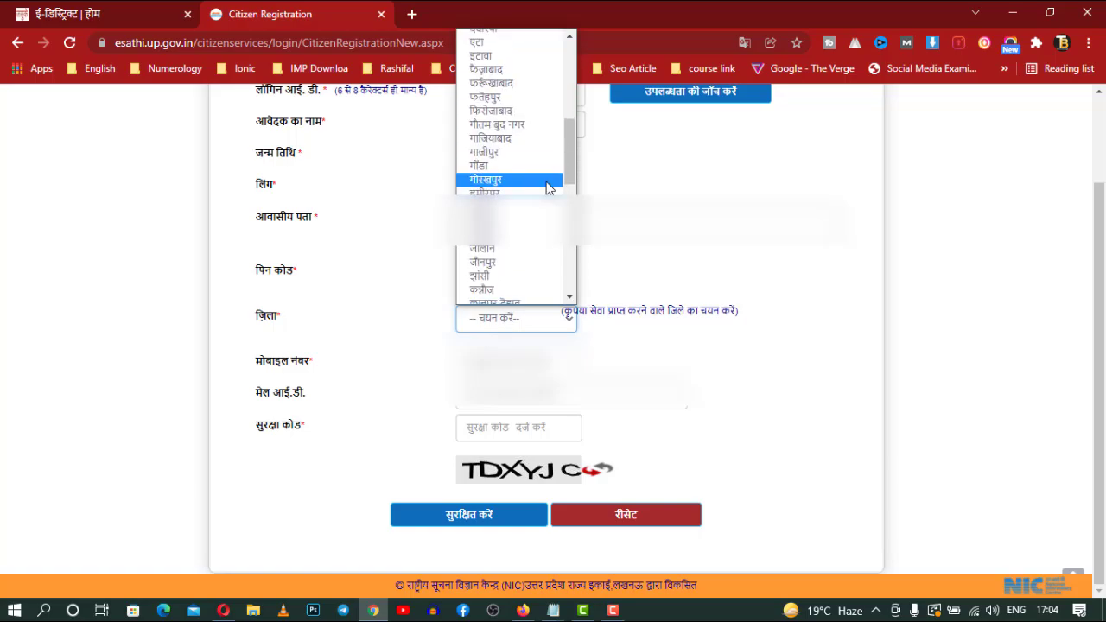
pyautogui.moveTo(571, 159); pyautogui.dragTo(569, 211)
pyautogui.click(502, 287)
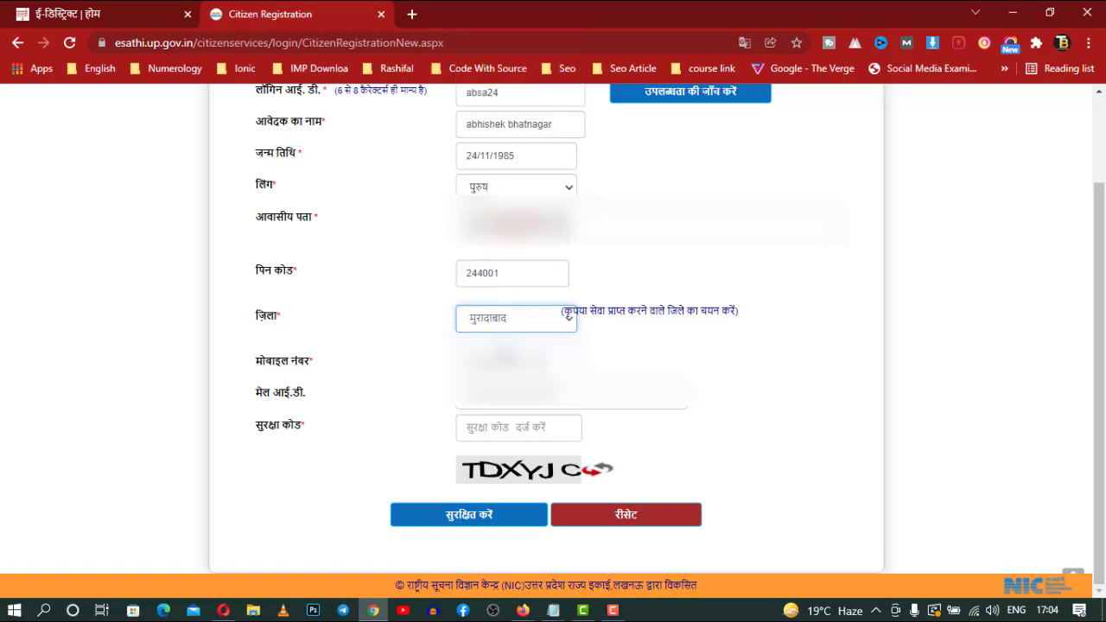
pyautogui.press('Tab')
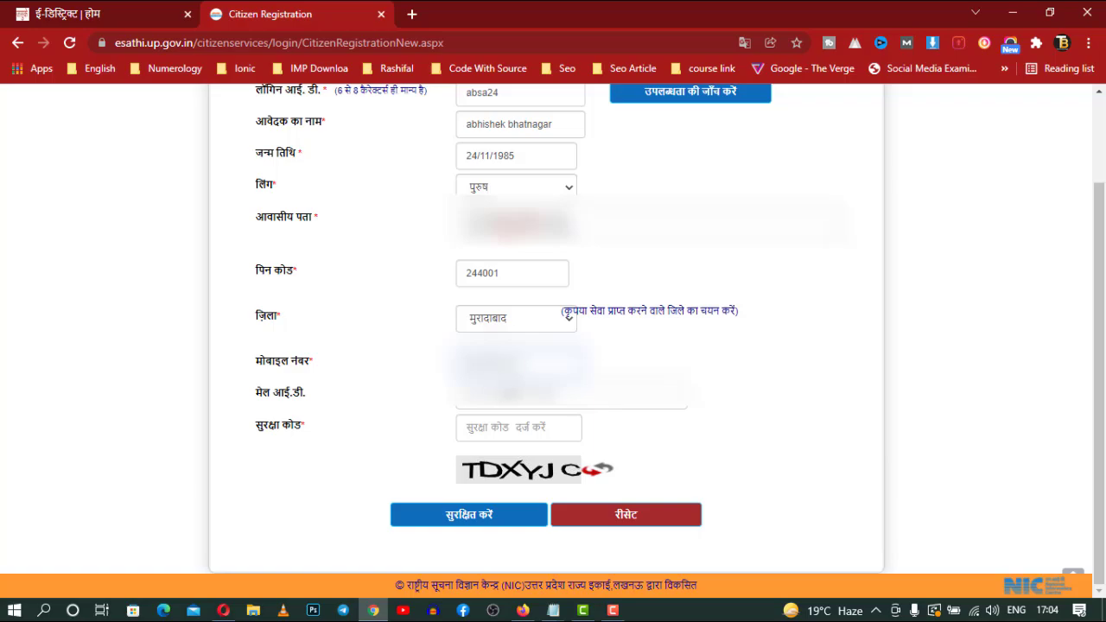
pyautogui.press('Tab')
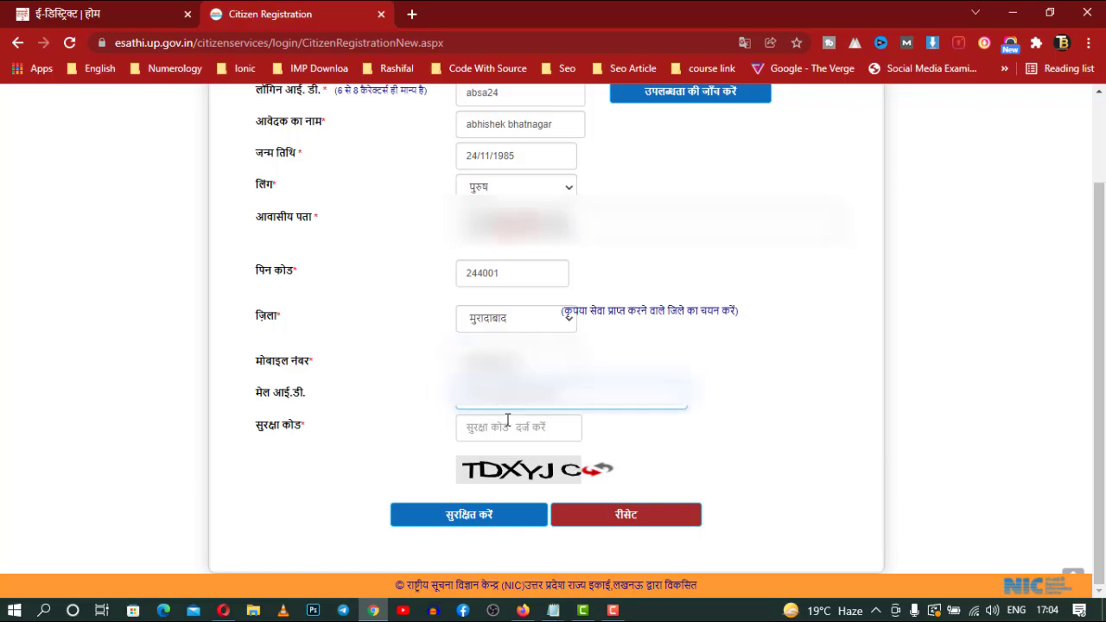
# Enter the captcha security code and submit the registration with सुरक्षित करें
pyautogui.click(502, 432)
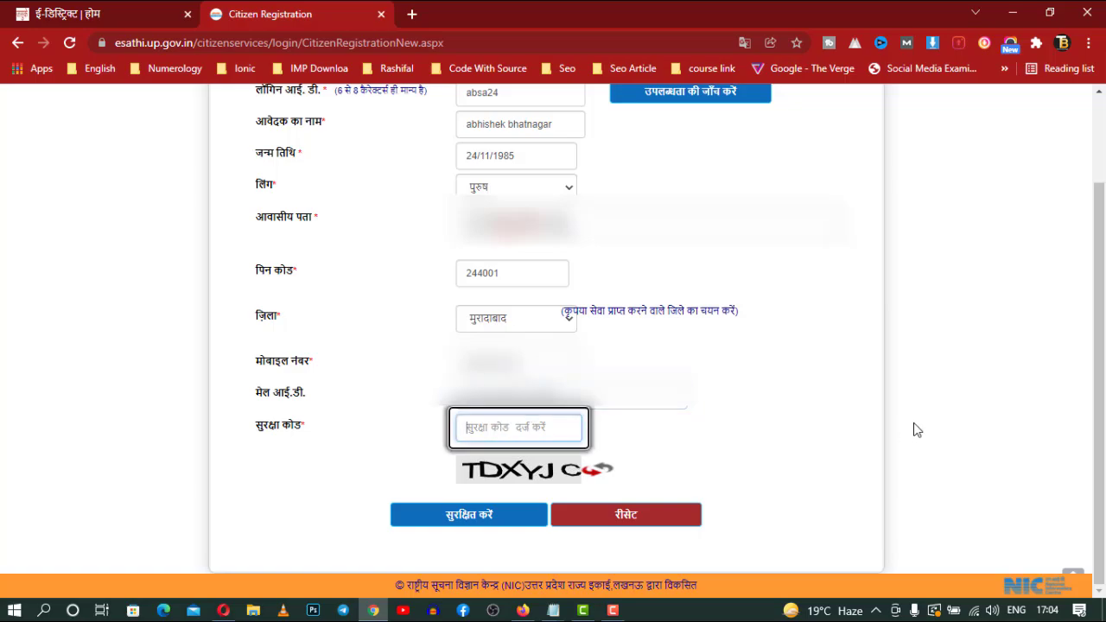
pyautogui.write('TD')
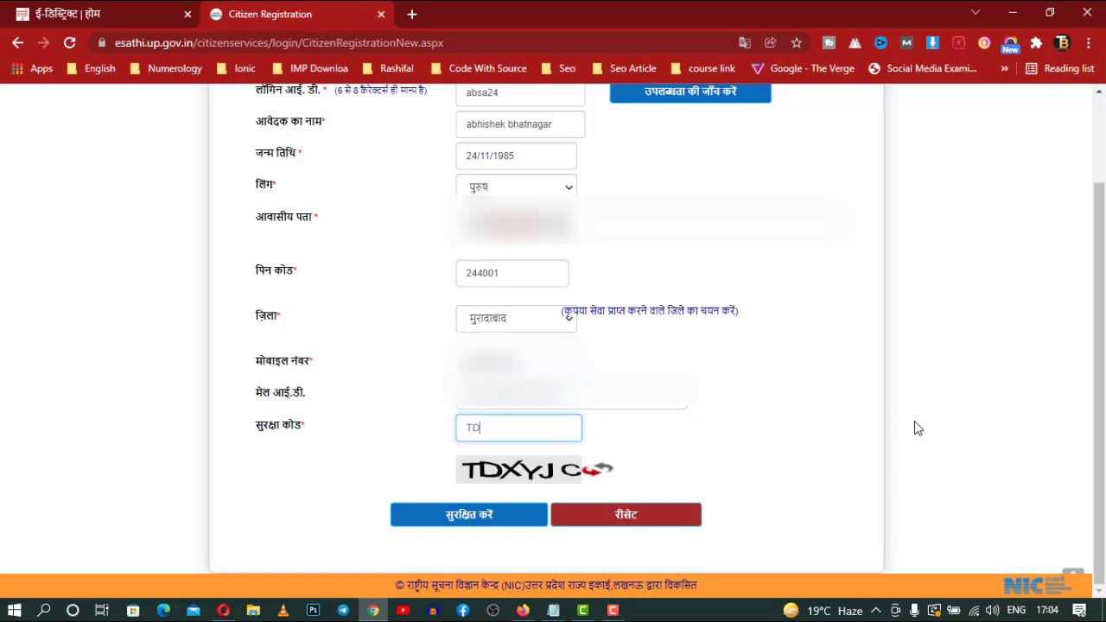
pyautogui.write('XYJC')
pyautogui.click(480, 518)
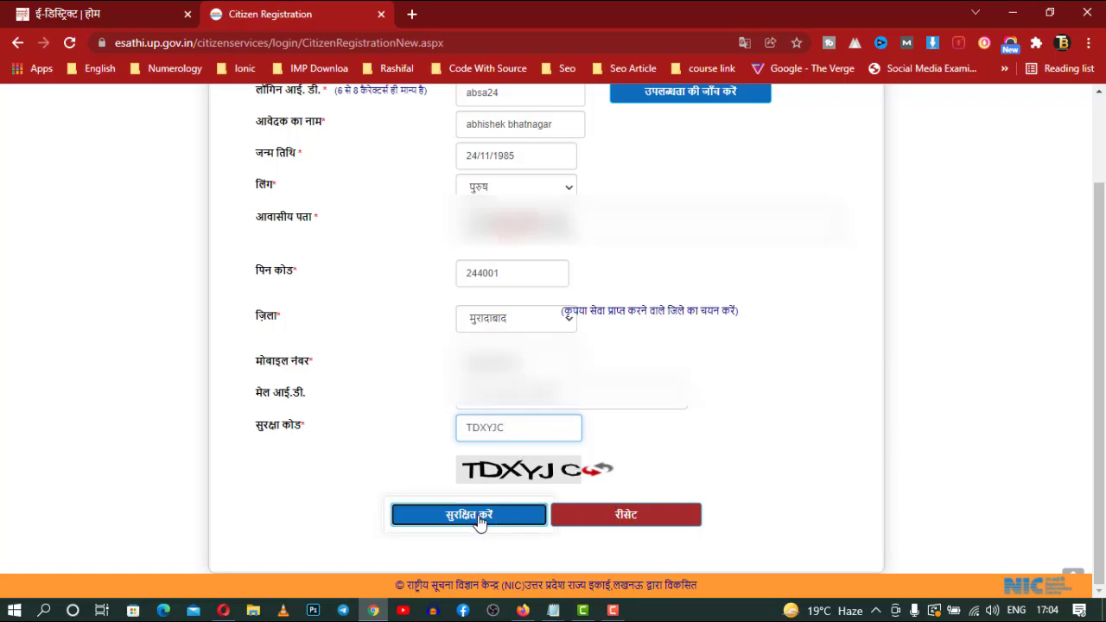
pyautogui.click(480, 518)
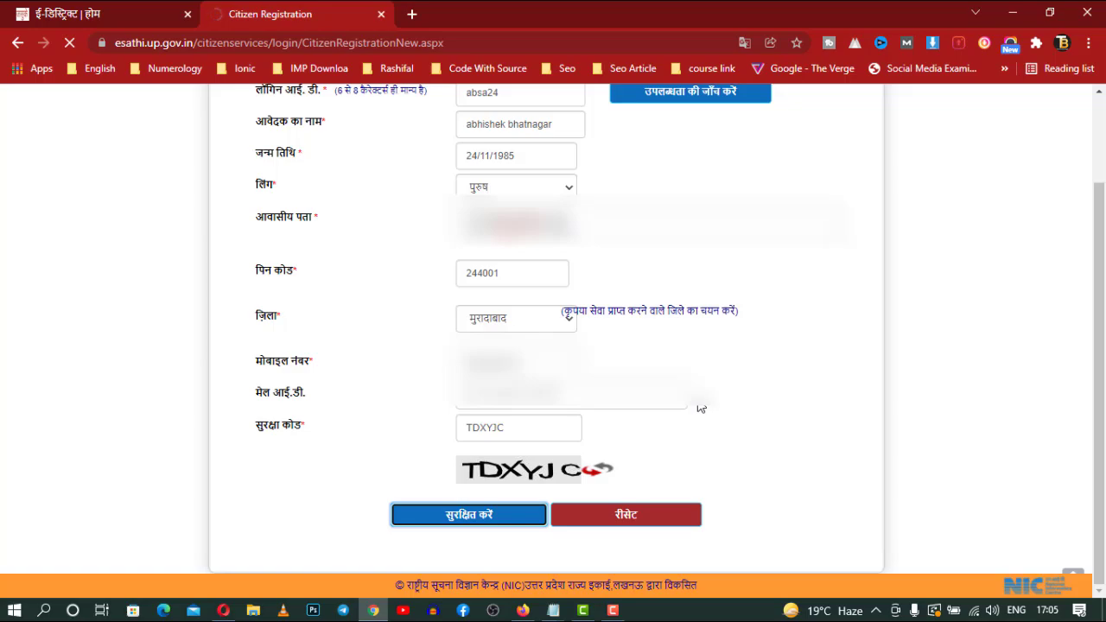
# Enter the account login ID, password and captcha security code on the citizen login form
pyautogui.click(613, 610)
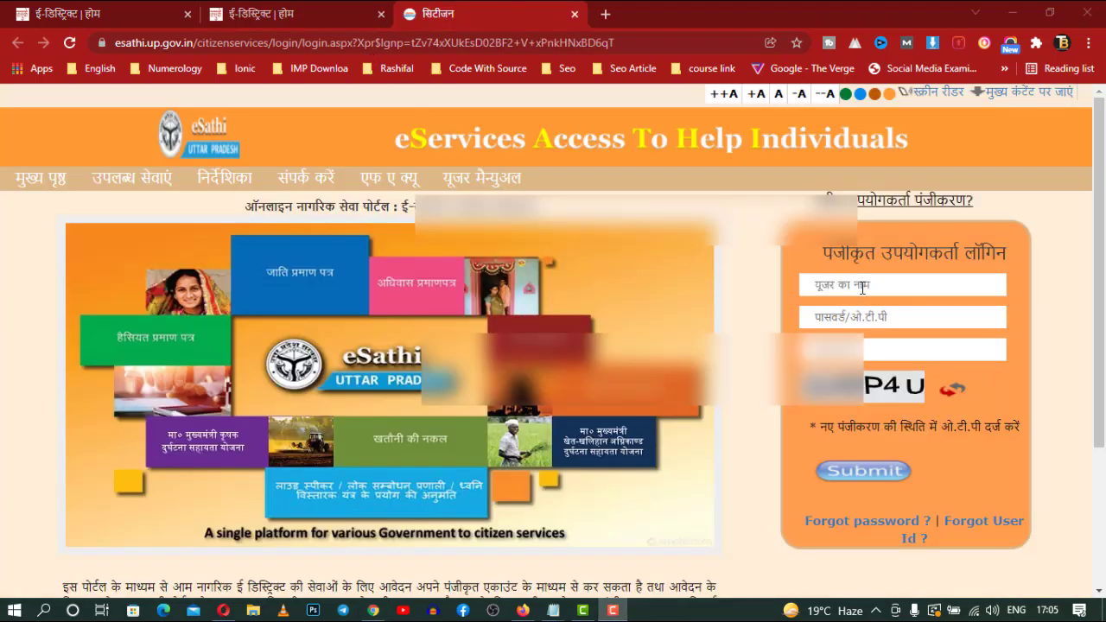
pyautogui.click(861, 287)
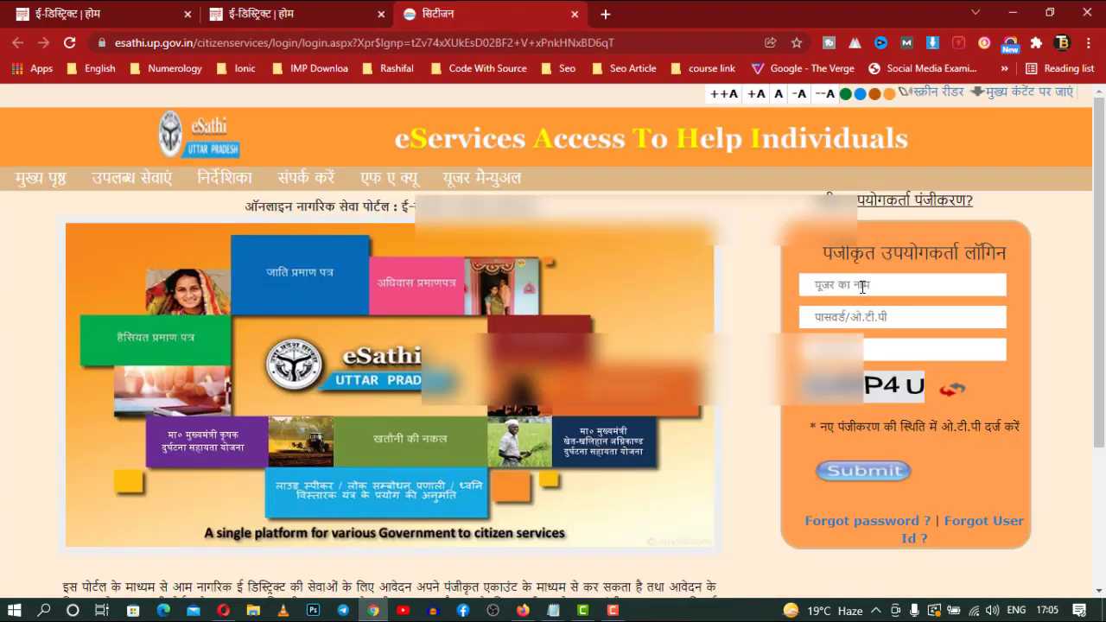
pyautogui.write('ab')
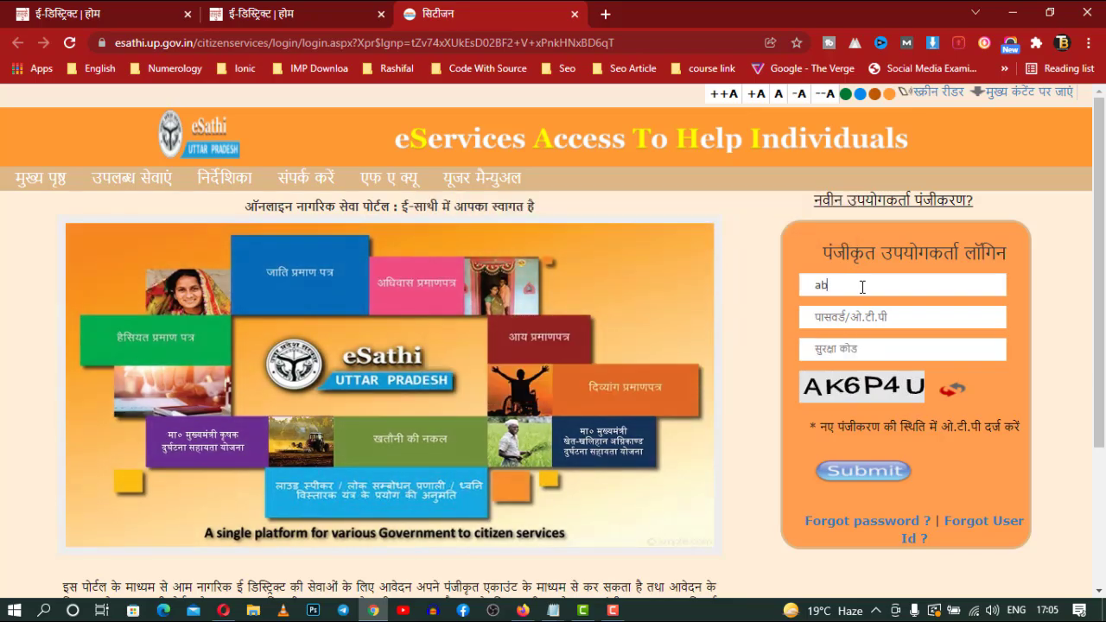
pyautogui.write('sa24')
pyautogui.press('Tab')
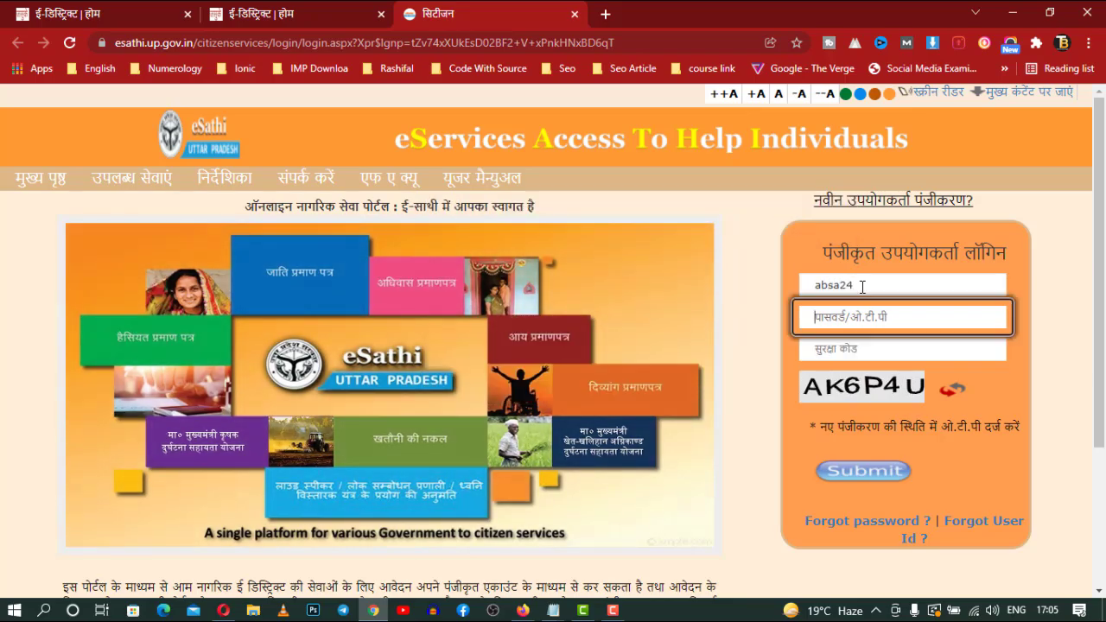
pyautogui.write('••')
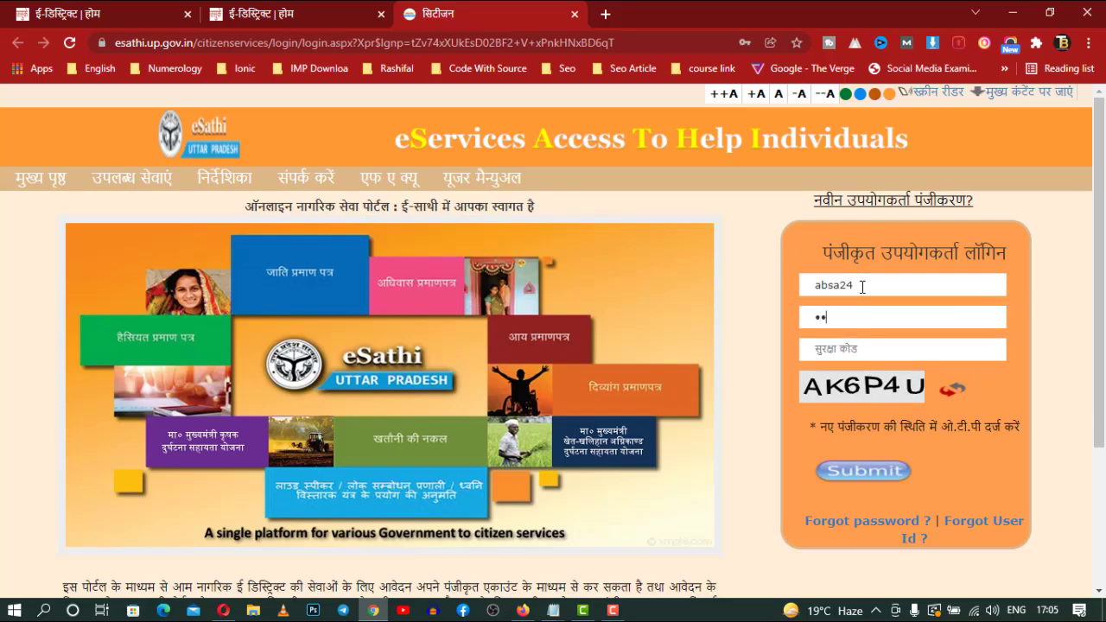
pyautogui.write('••')
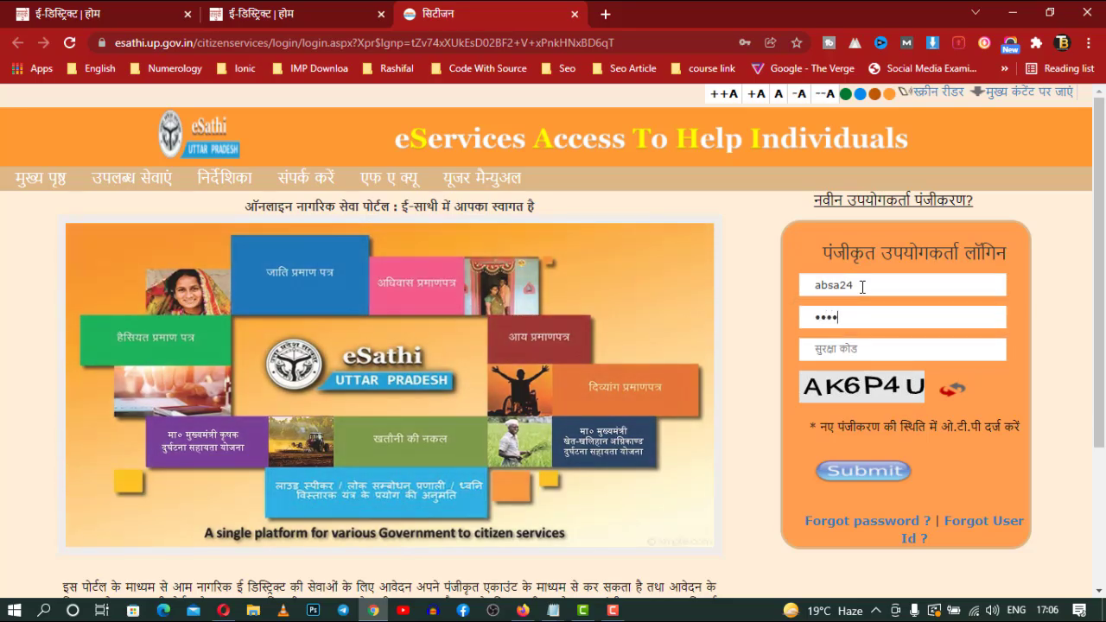
pyautogui.write('••••')
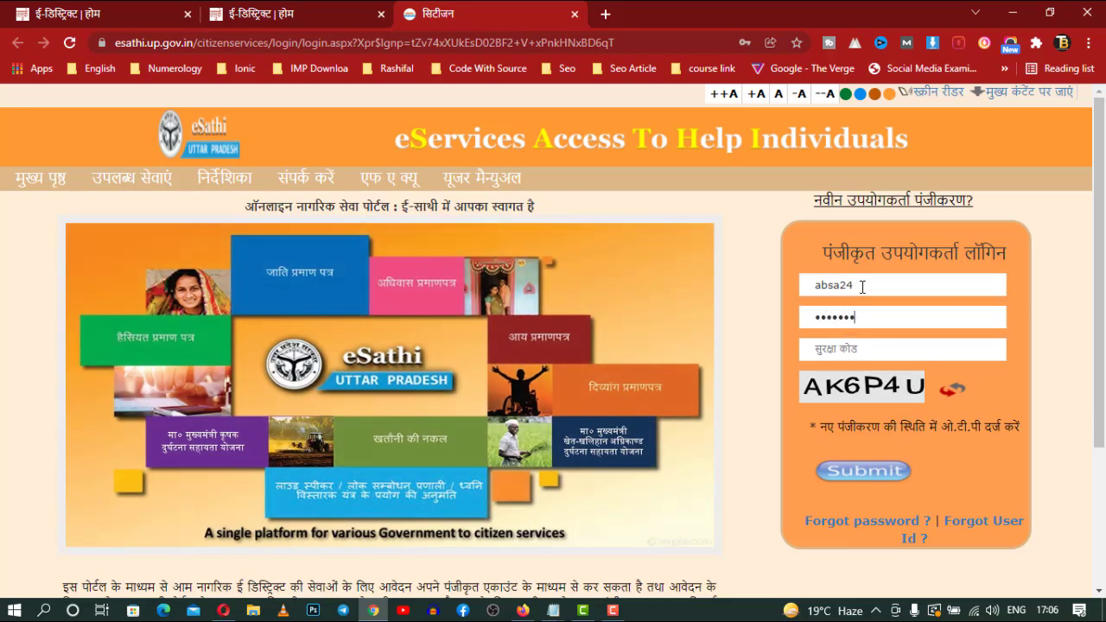
pyautogui.press('Tab')
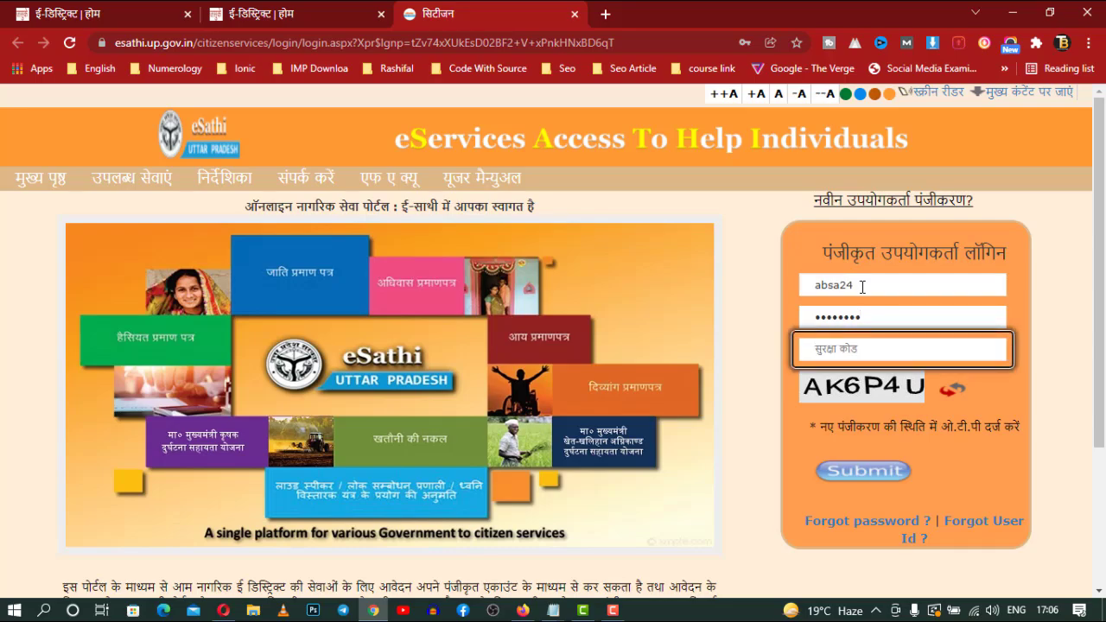
pyautogui.write('AK')
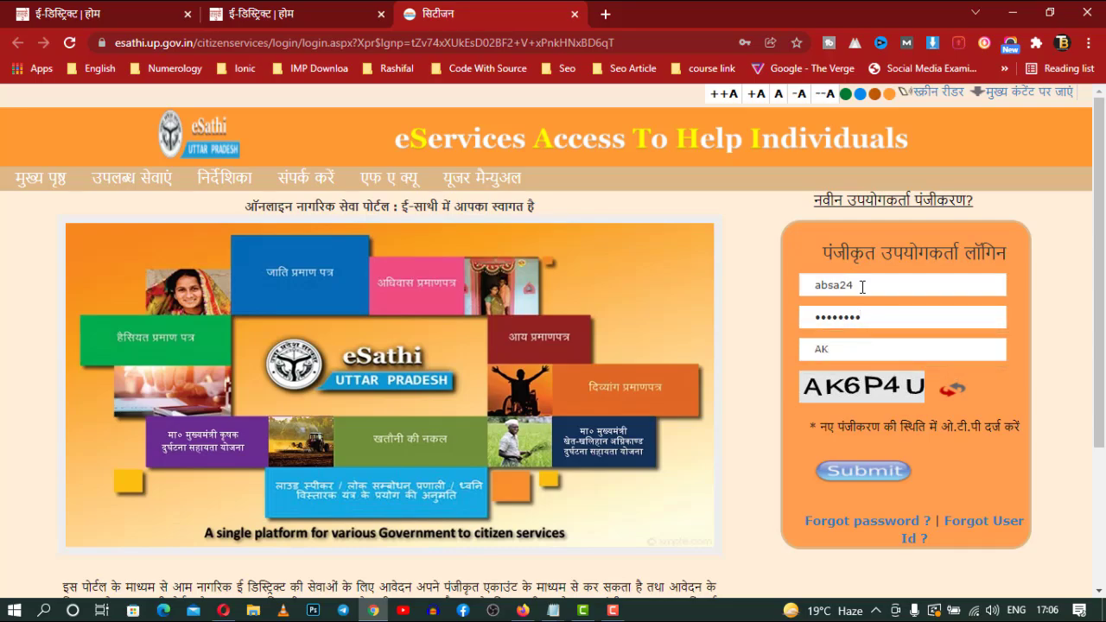
pyautogui.write('6P4U')
# Submit the login, decline Chrome's save-password prompt, and enter the OTP
pyautogui.click(864, 471)
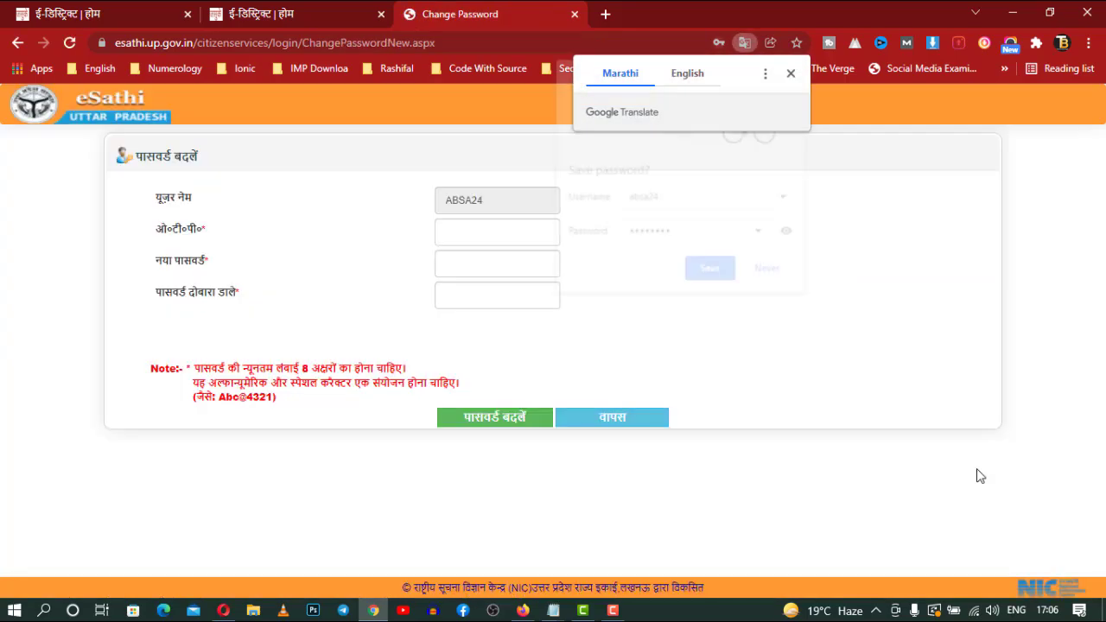
pyautogui.click(766, 269)
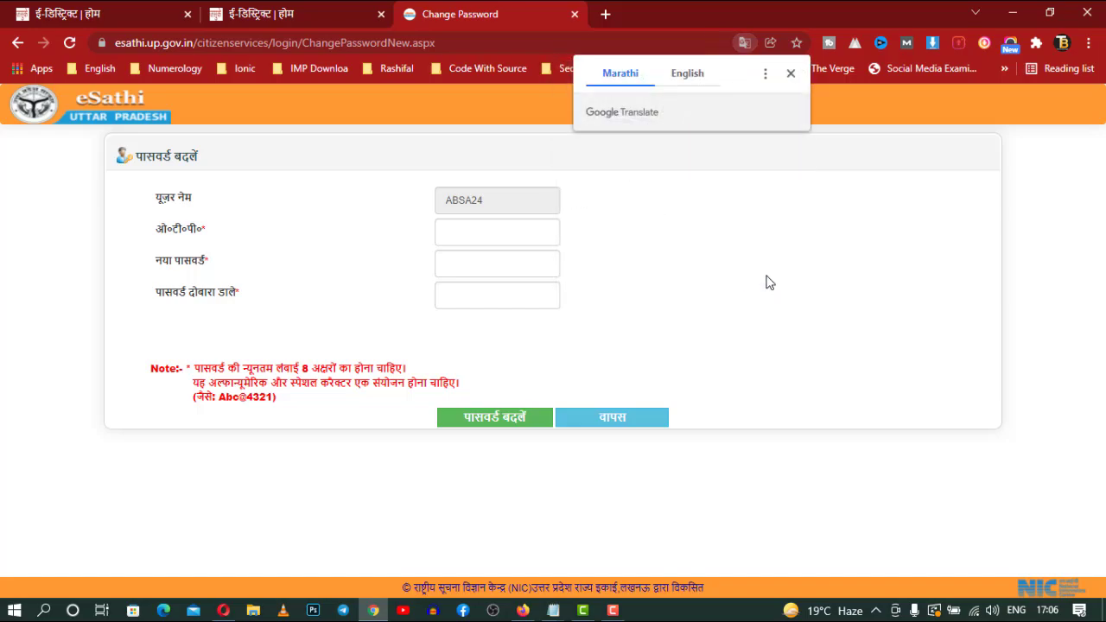
pyautogui.click(482, 235)
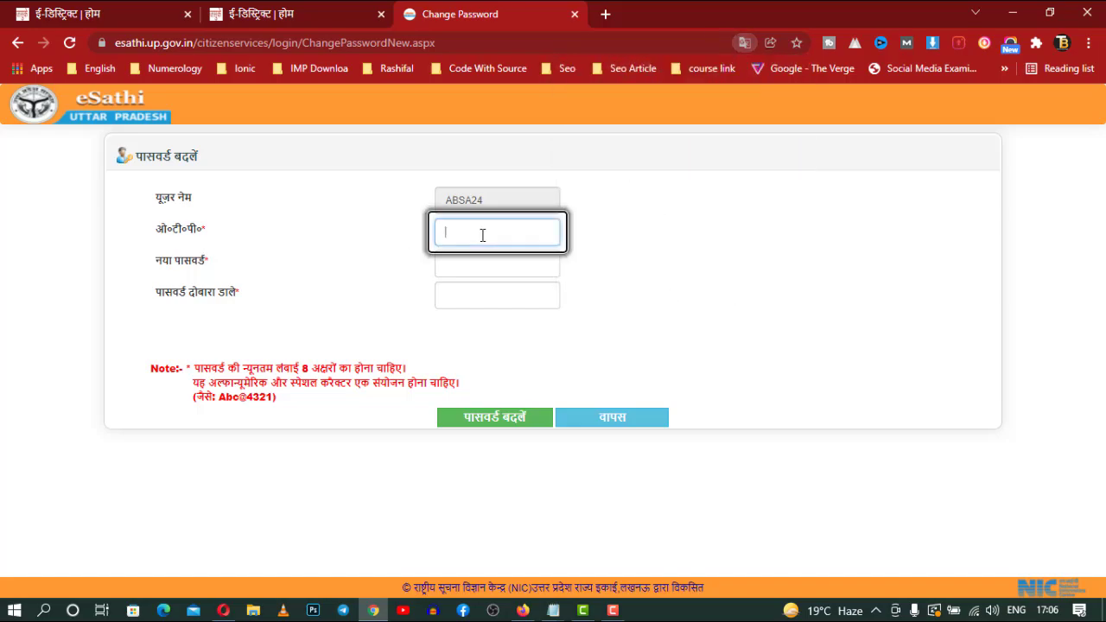
pyautogui.write('••')
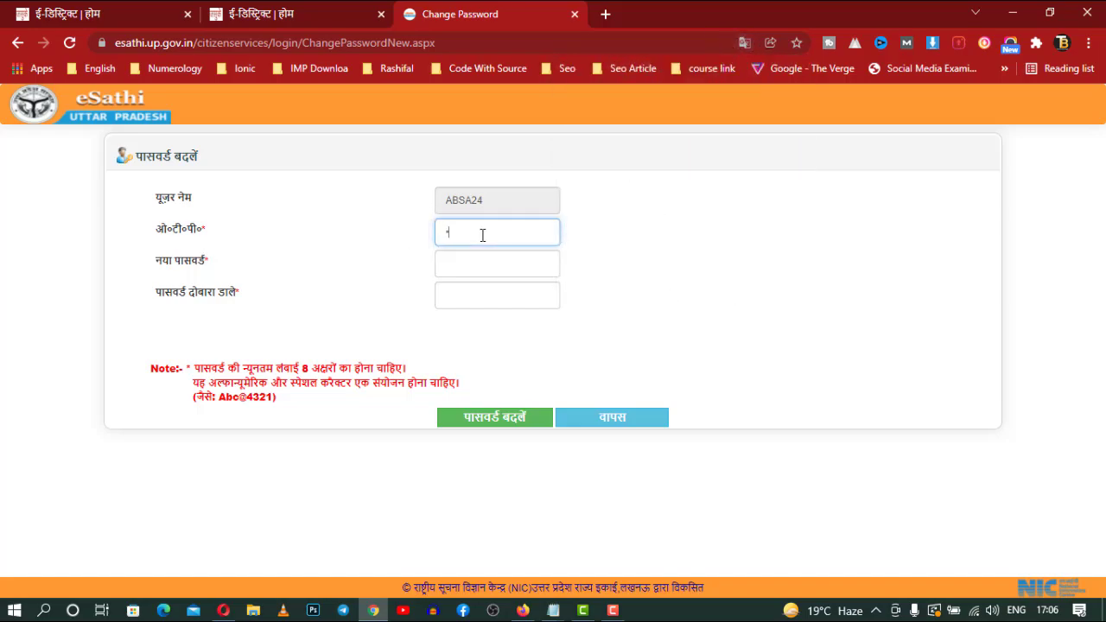
pyautogui.write('••••••')
# Enter and confirm the new password, apply पासवर्ड बदलें, decline saving it, and go वापस
pyautogui.click(510, 255)
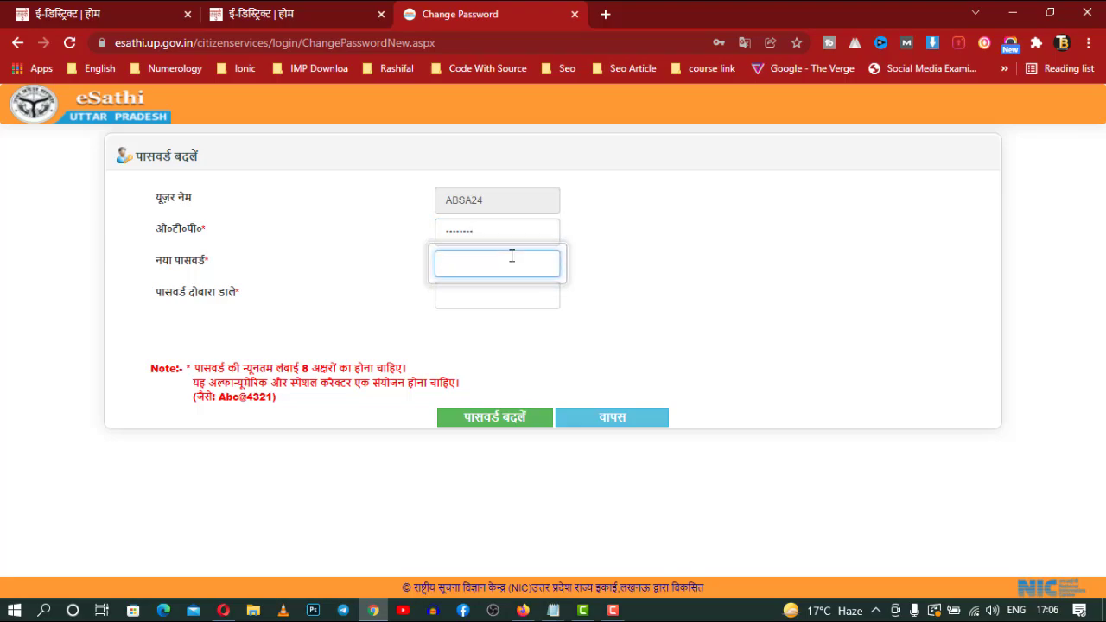
pyautogui.write('••••••••')
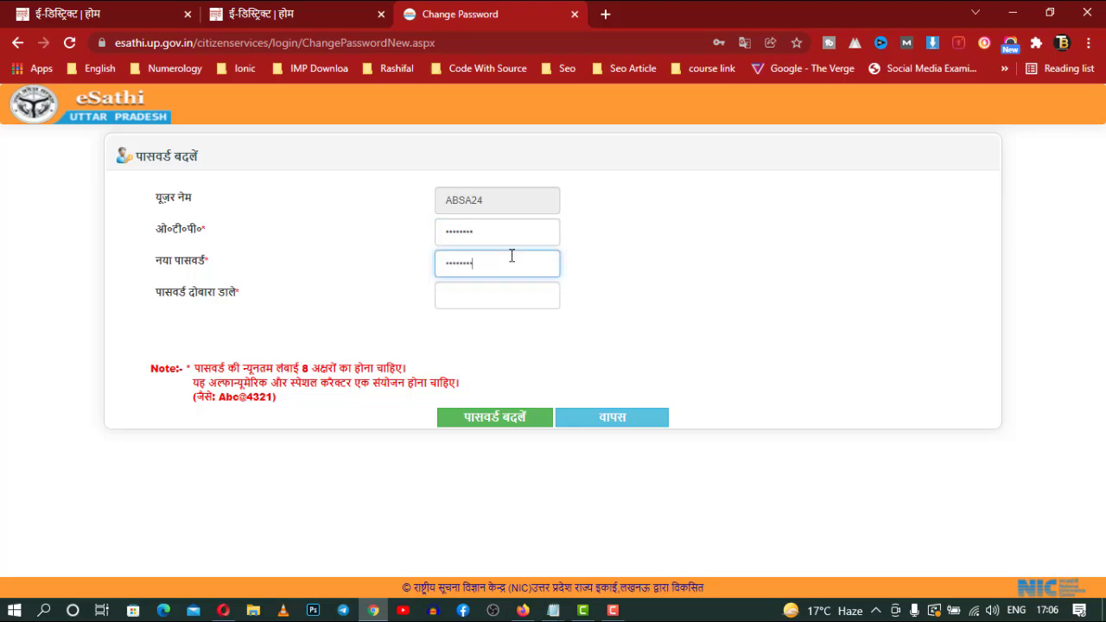
pyautogui.write('•••')
pyautogui.press('BackSpace')
pyautogui.press('BackSpace')
pyautogui.press('BackSpace')
pyautogui.press('BackSpace')
pyautogui.press('BackSpace')
pyautogui.press('BackSpace')
pyautogui.press('BackSpace')
pyautogui.press('BackSpace')
pyautogui.press('BackSpace')
pyautogui.press('BackSpace')
pyautogui.press('BackSpace')
pyautogui.write('•••••••••••••')
pyautogui.press('Tab')
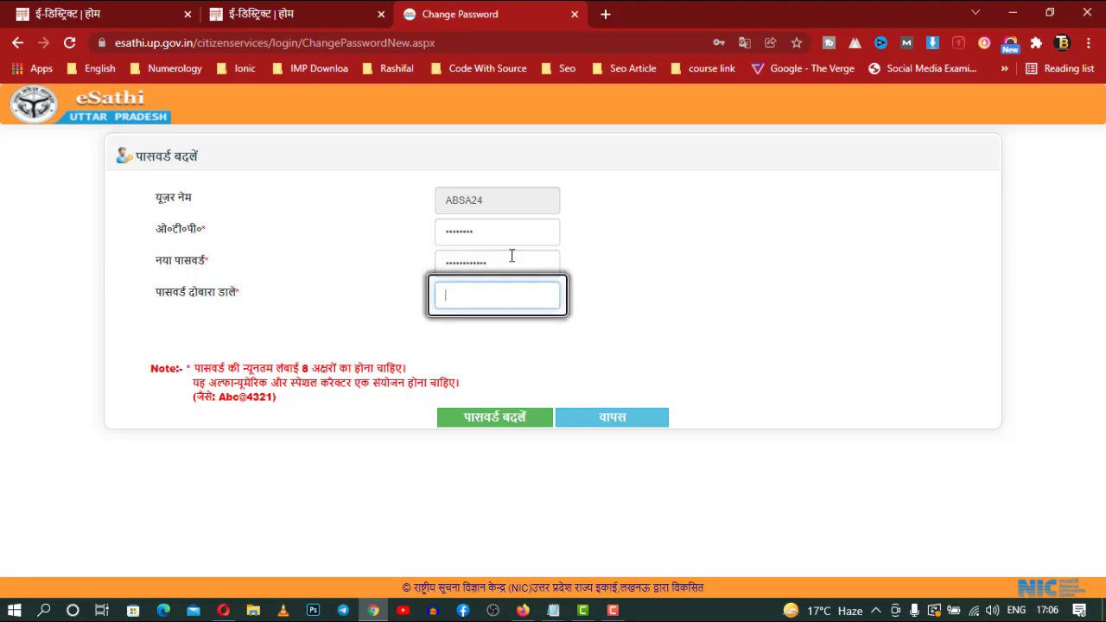
pyautogui.write('••••')
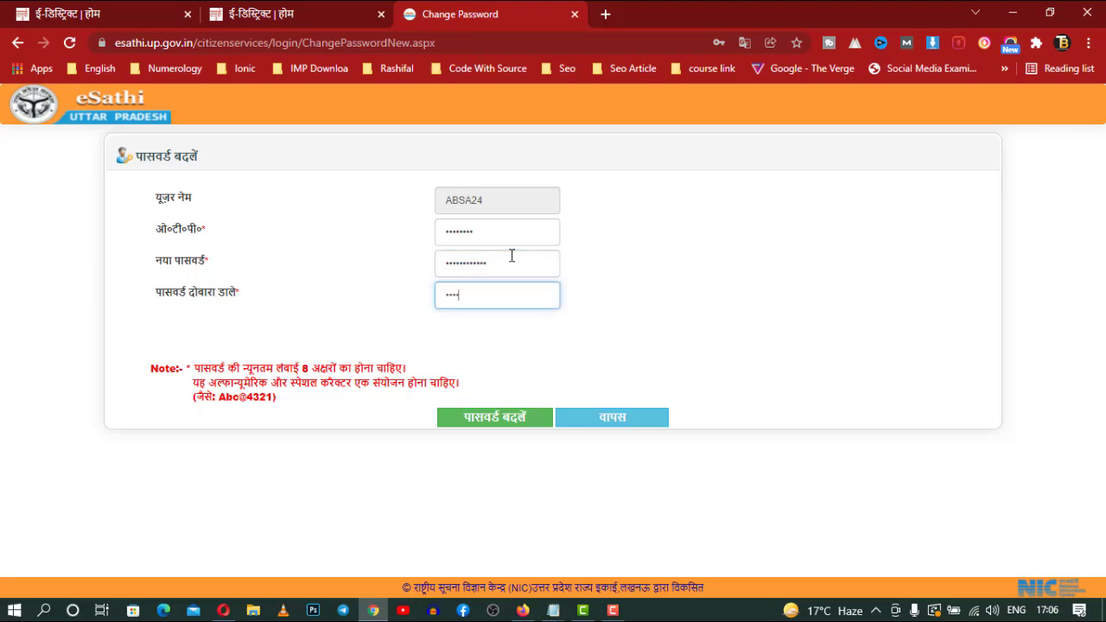
pyautogui.write('••••••••')
pyautogui.click(494, 415)
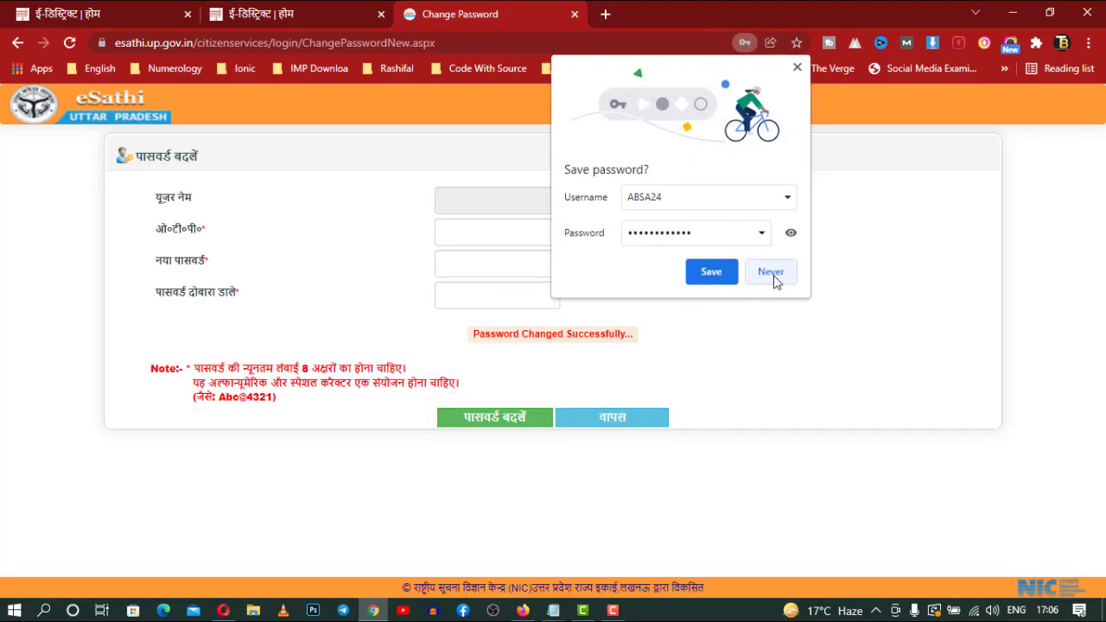
pyautogui.click(717, 275)
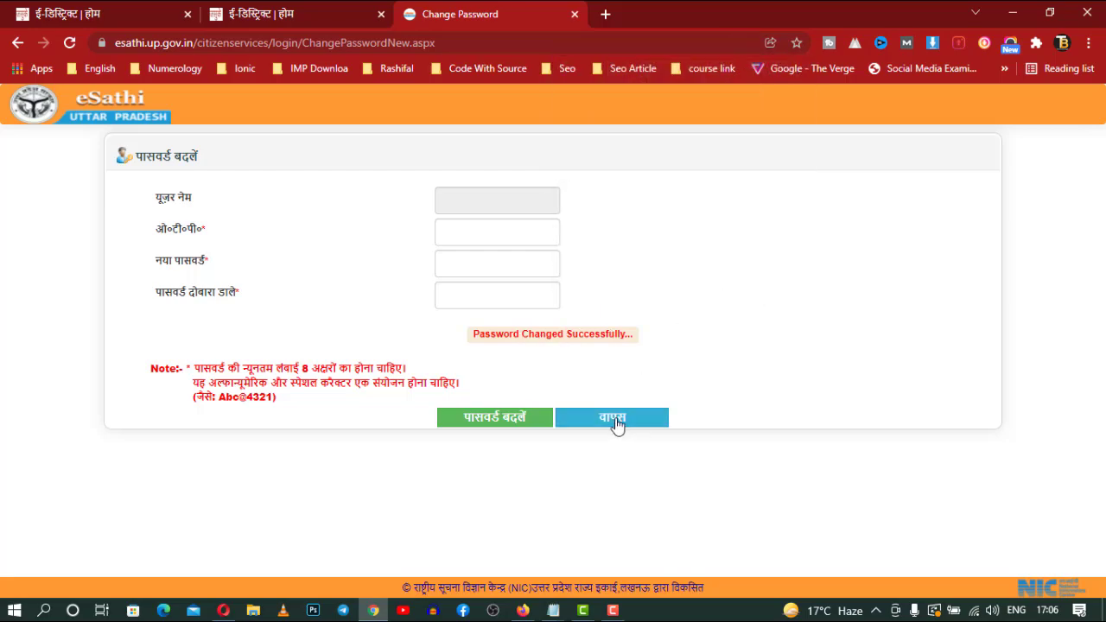
pyautogui.click(624, 420)
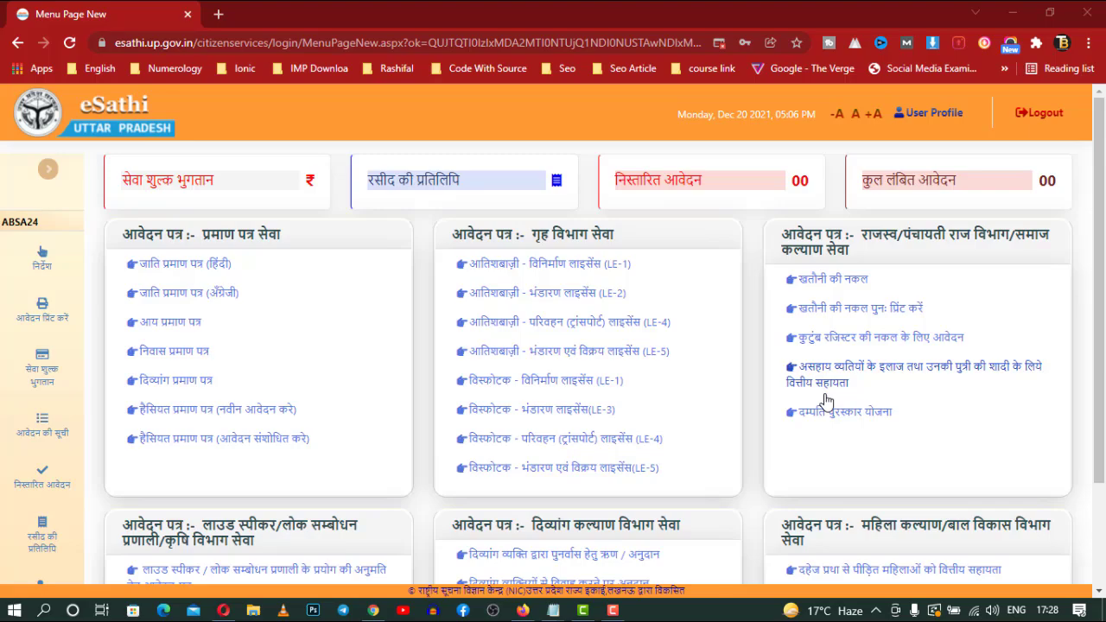
# Browse the dashboard service cards and open आय प्रमाण पत्र under प्रमाण पत्र सेवा
pyautogui.scroll(-2, 825, 400)
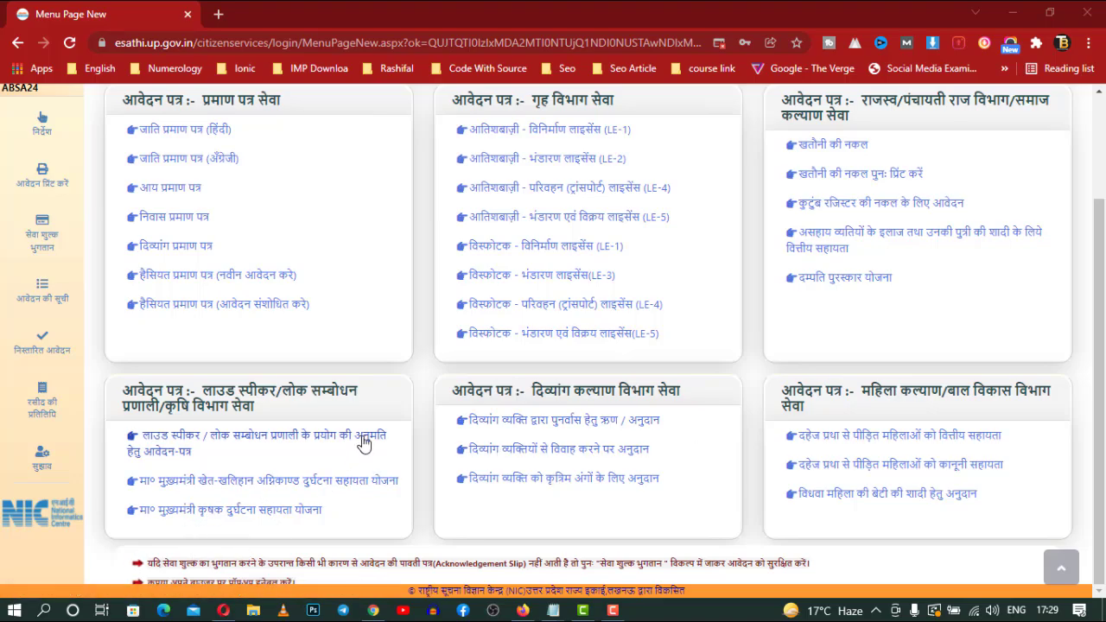
pyautogui.scroll(2, 363, 442)
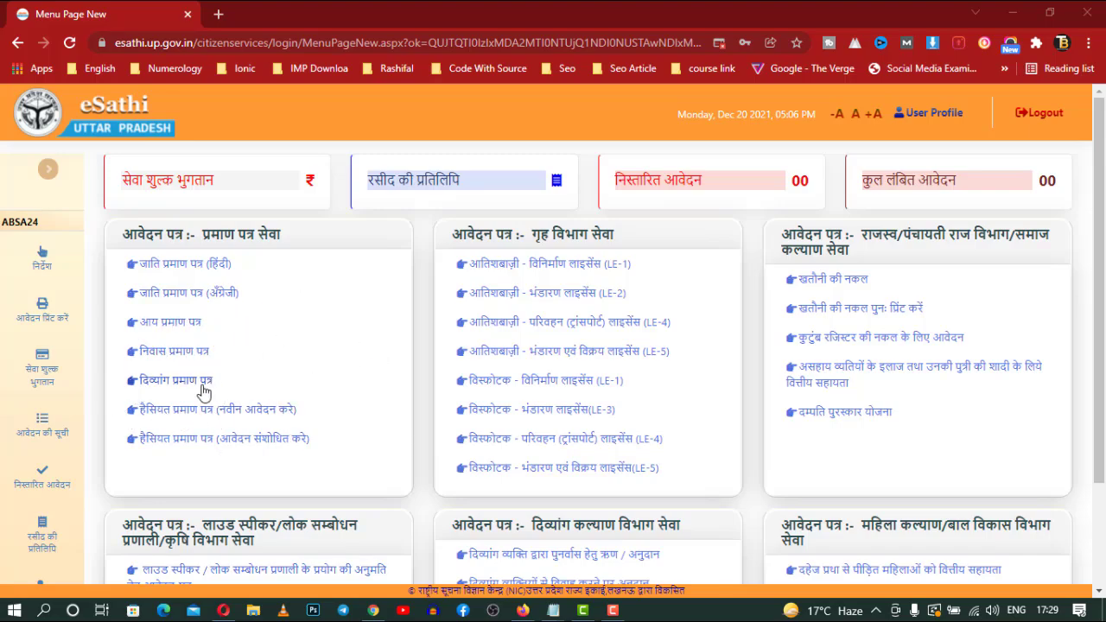
pyautogui.click(184, 323)
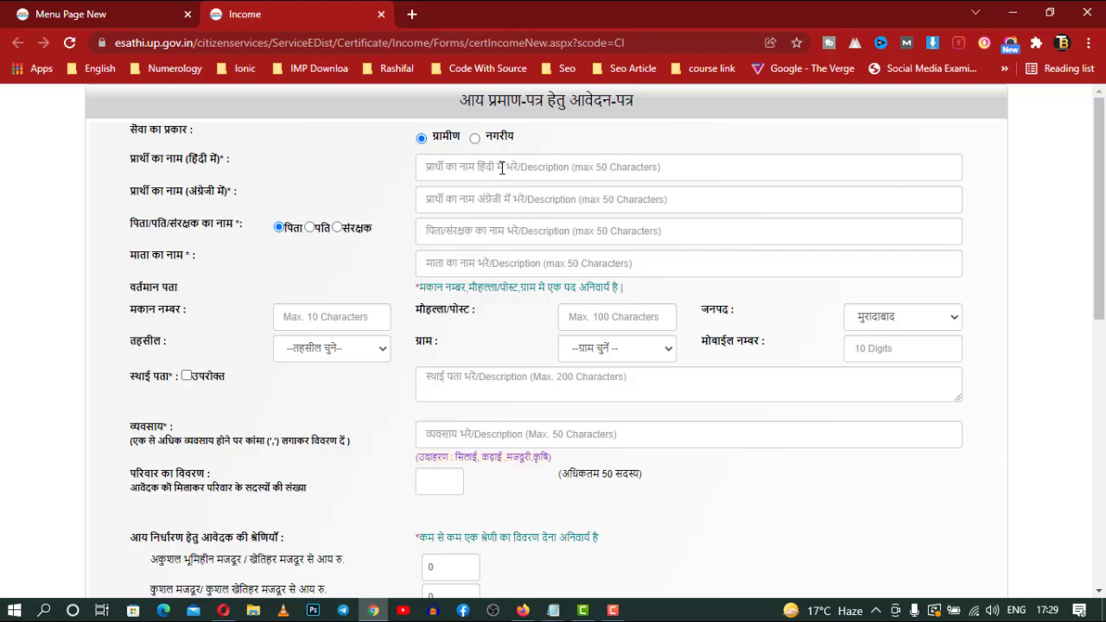
# Step through the applicant name, mother's name, house number and Mohalla fields, leaving them empty
pyautogui.click(502, 168)
pyautogui.click(494, 197)
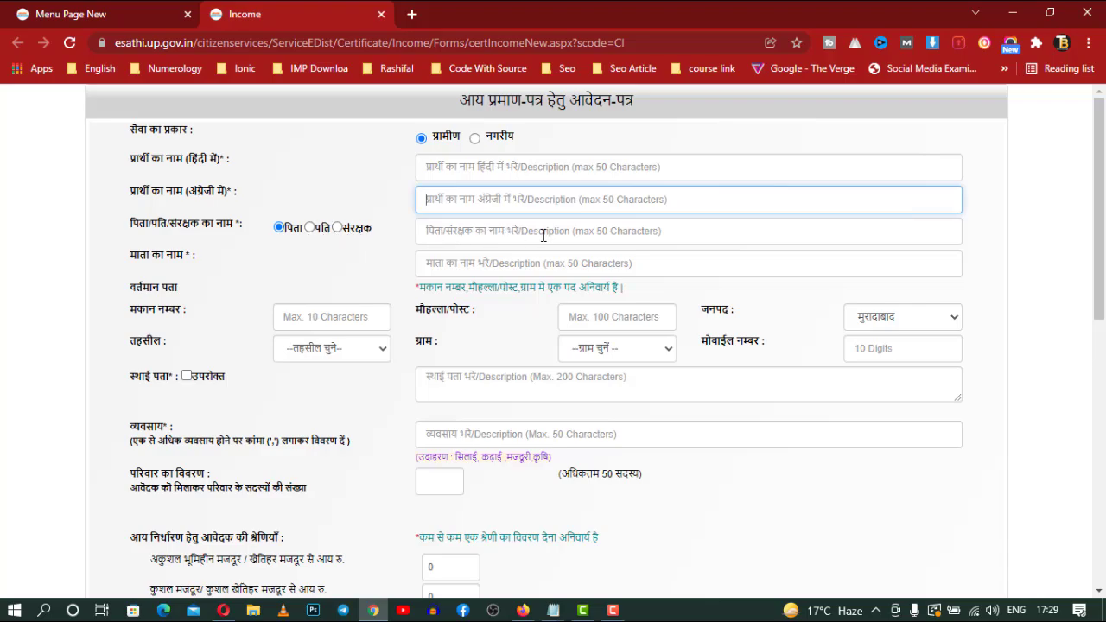
pyautogui.scroll(-1, 542, 235)
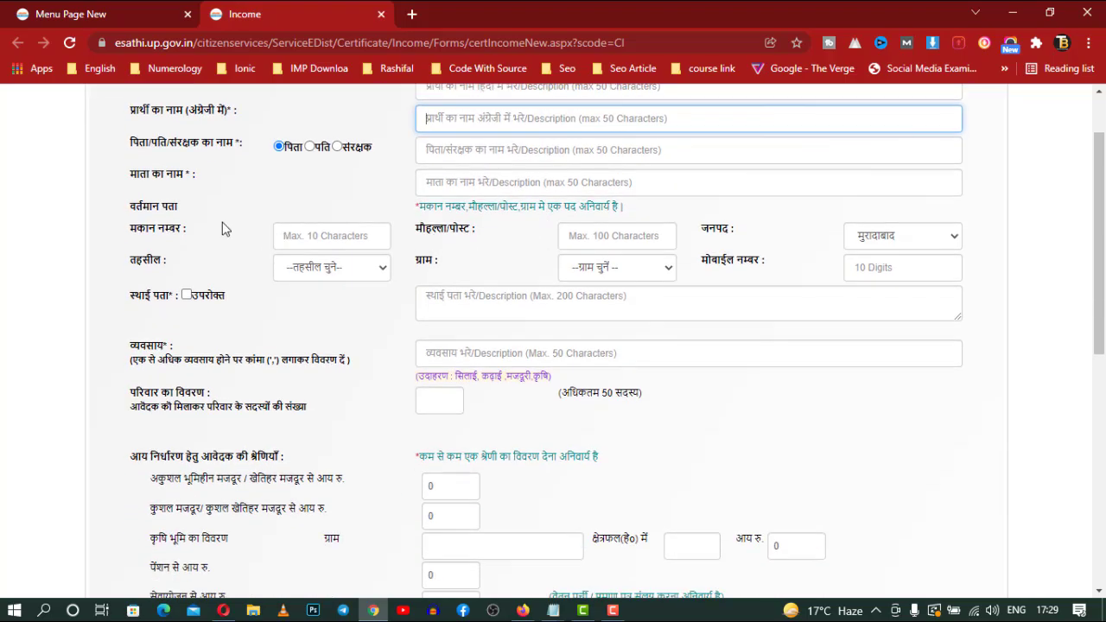
pyautogui.click(446, 189)
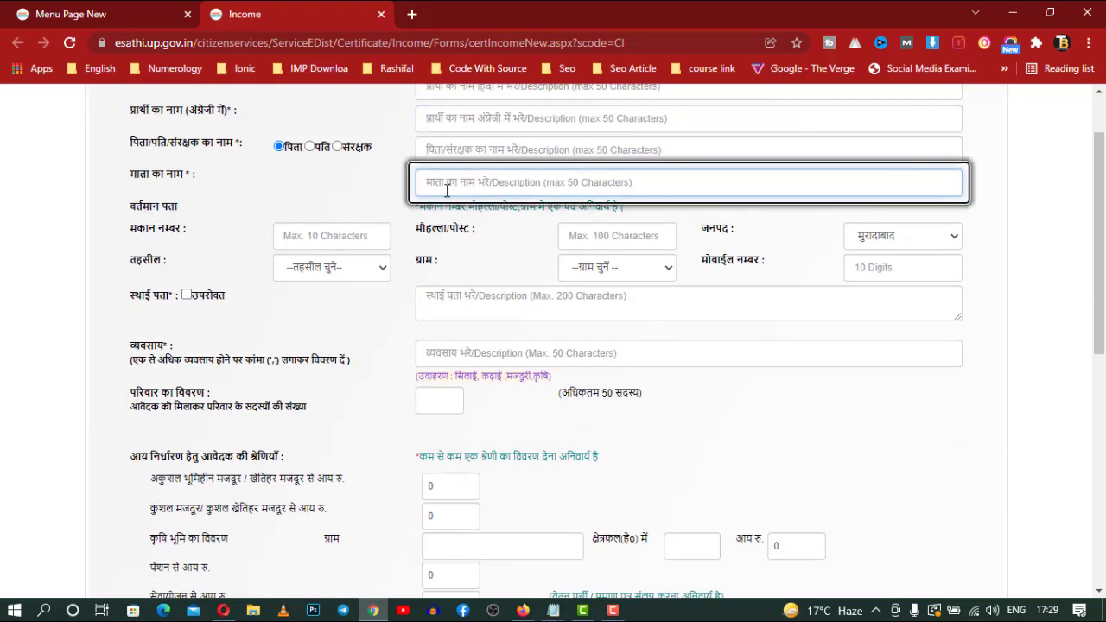
pyautogui.scroll(-1, 447, 188)
pyautogui.scroll(-2, 446, 188)
pyautogui.scroll(1, 427, 197)
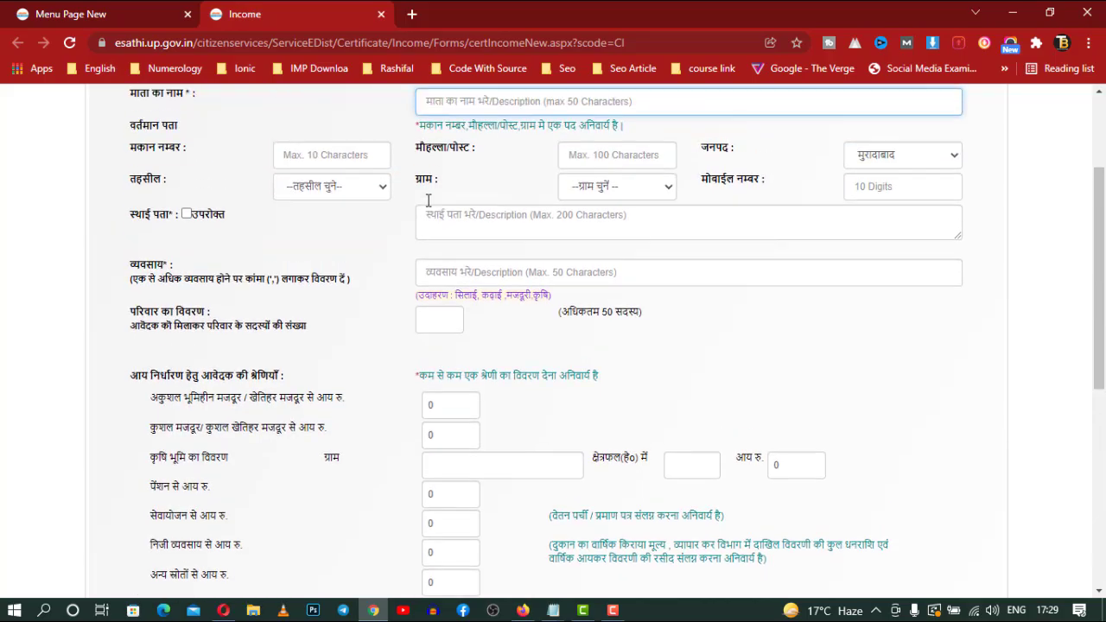
pyautogui.scroll(1, 260, 180)
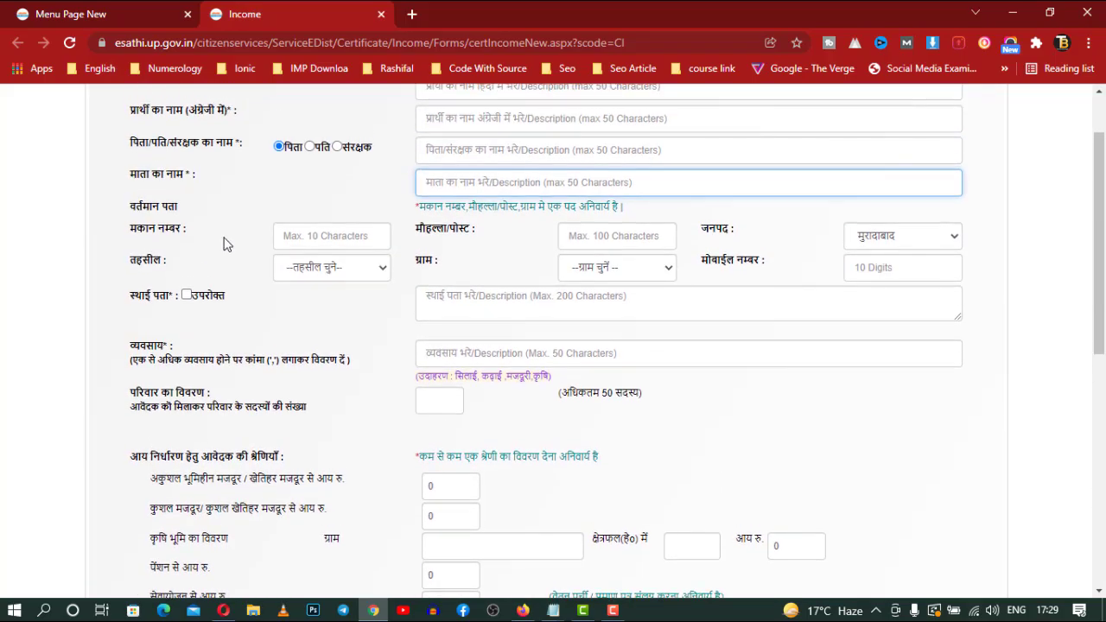
pyautogui.click(321, 237)
pyautogui.click(645, 239)
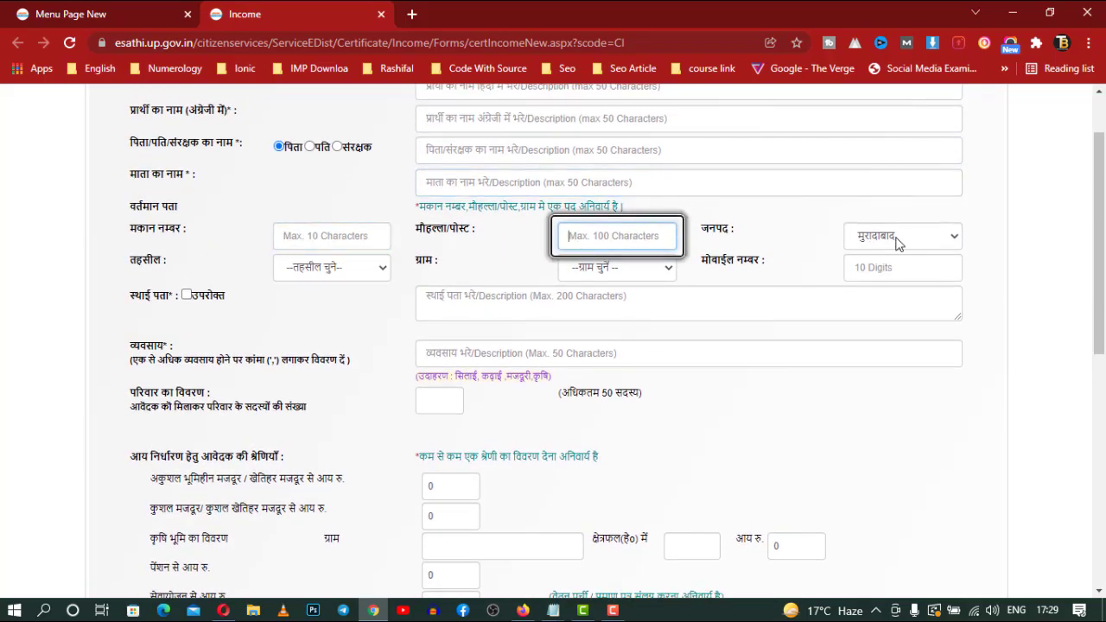
# Select मुरादाबाद as the tehsil, browse the Gram list without choosing a village, and reach the mobile field
pyautogui.click(371, 270)
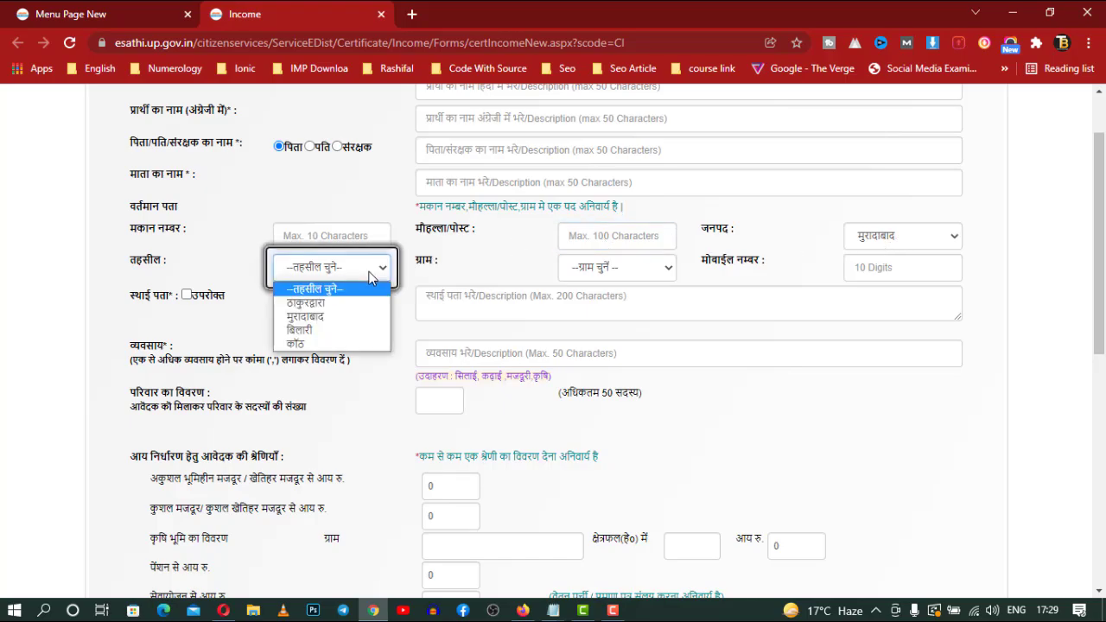
pyautogui.click(308, 316)
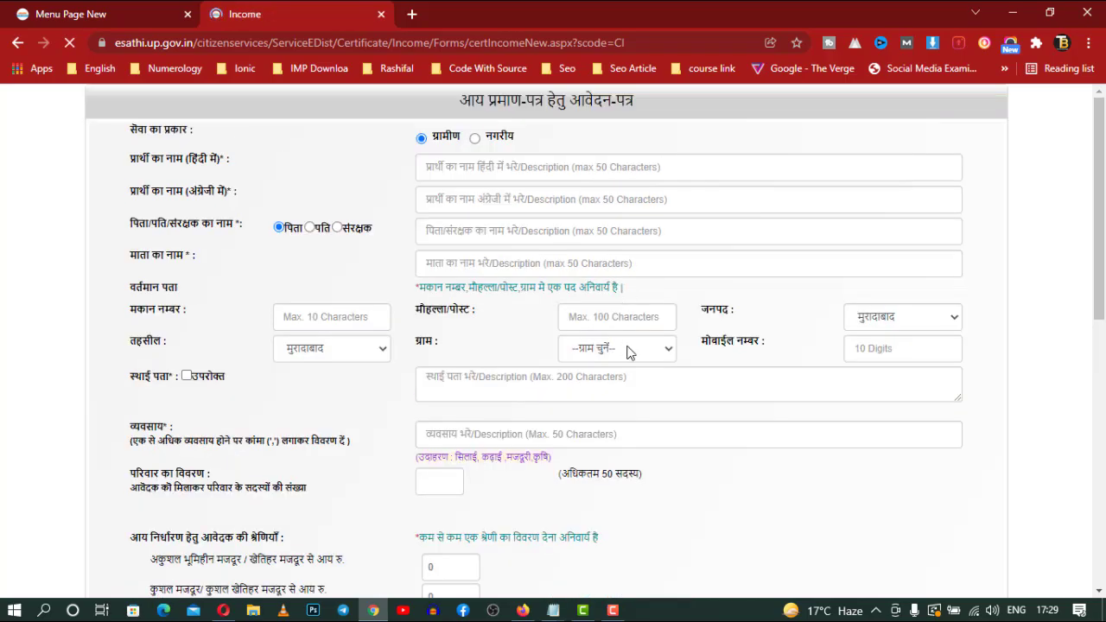
pyautogui.click(630, 268)
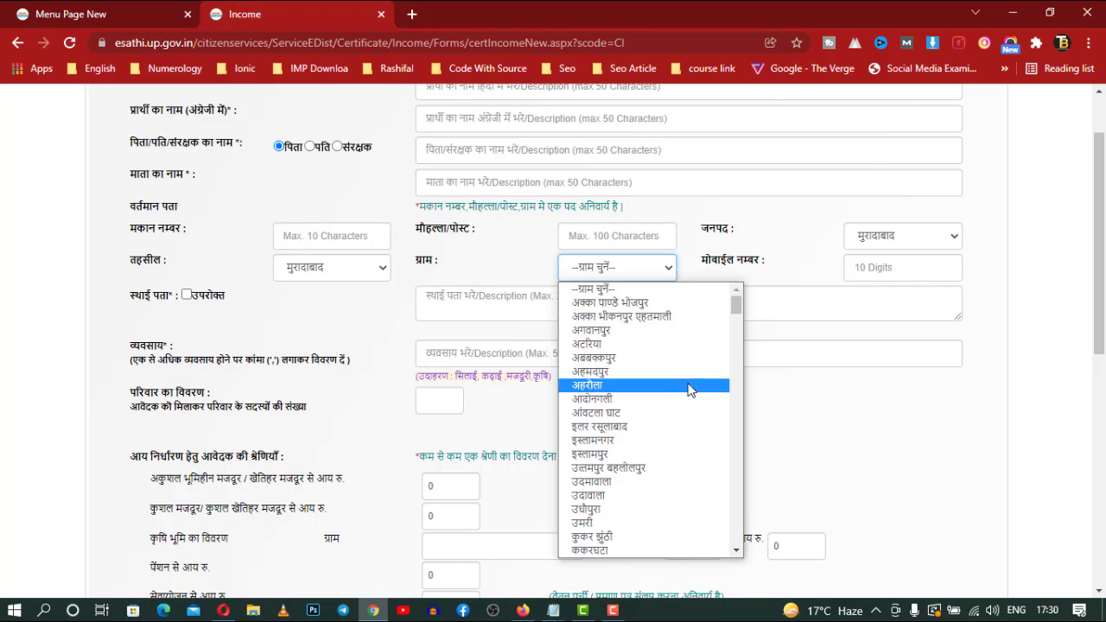
pyautogui.scroll(-10, 690, 388)
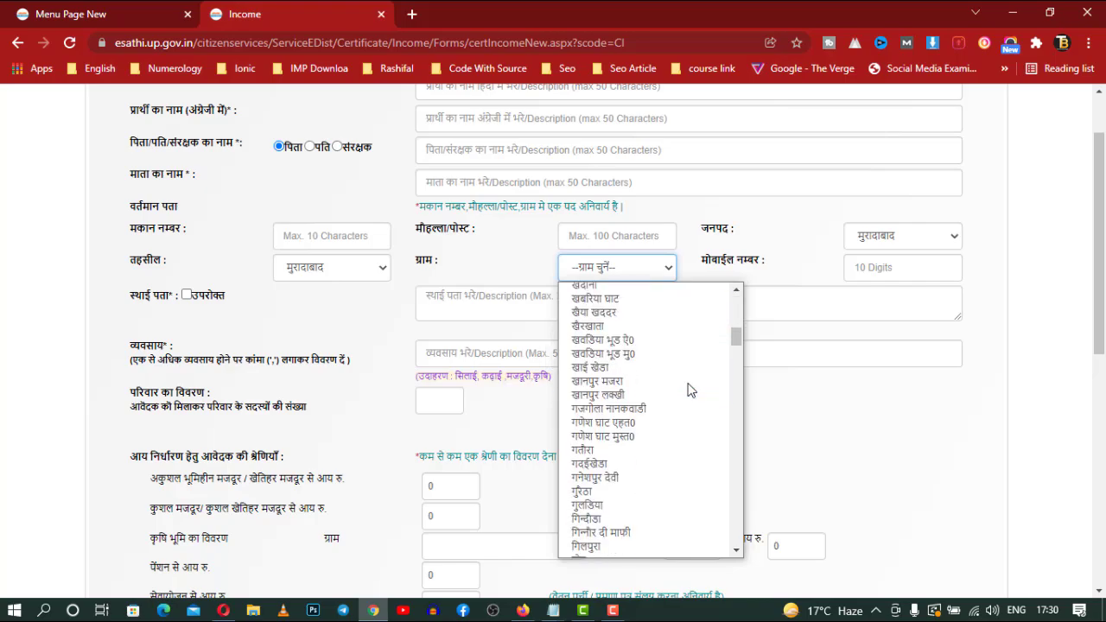
pyautogui.scroll(-6, 690, 389)
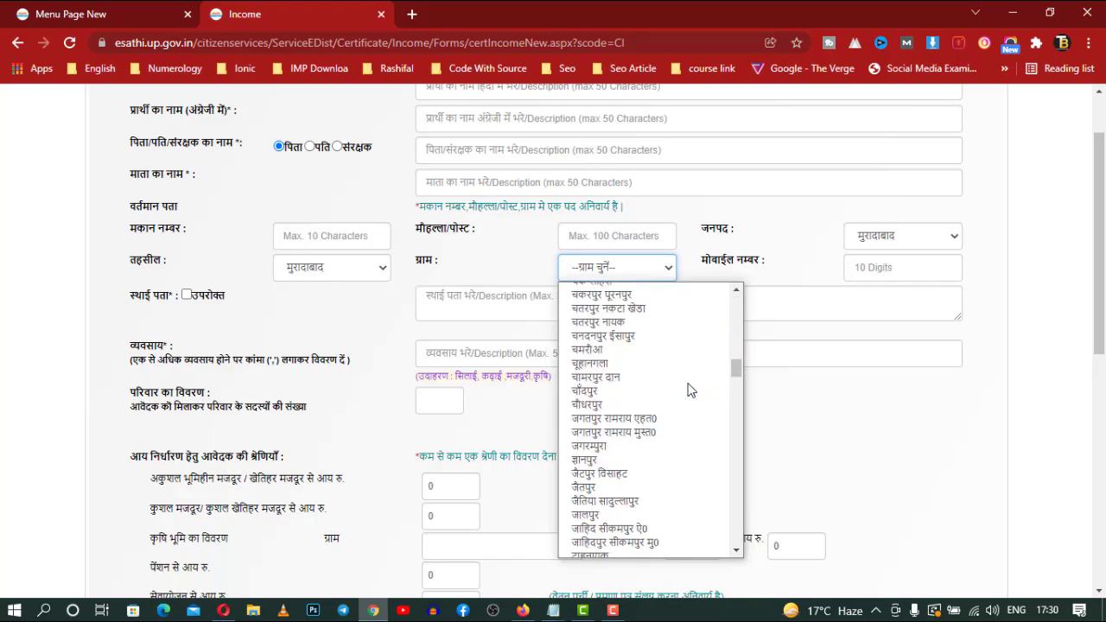
pyautogui.scroll(-12, 690, 389)
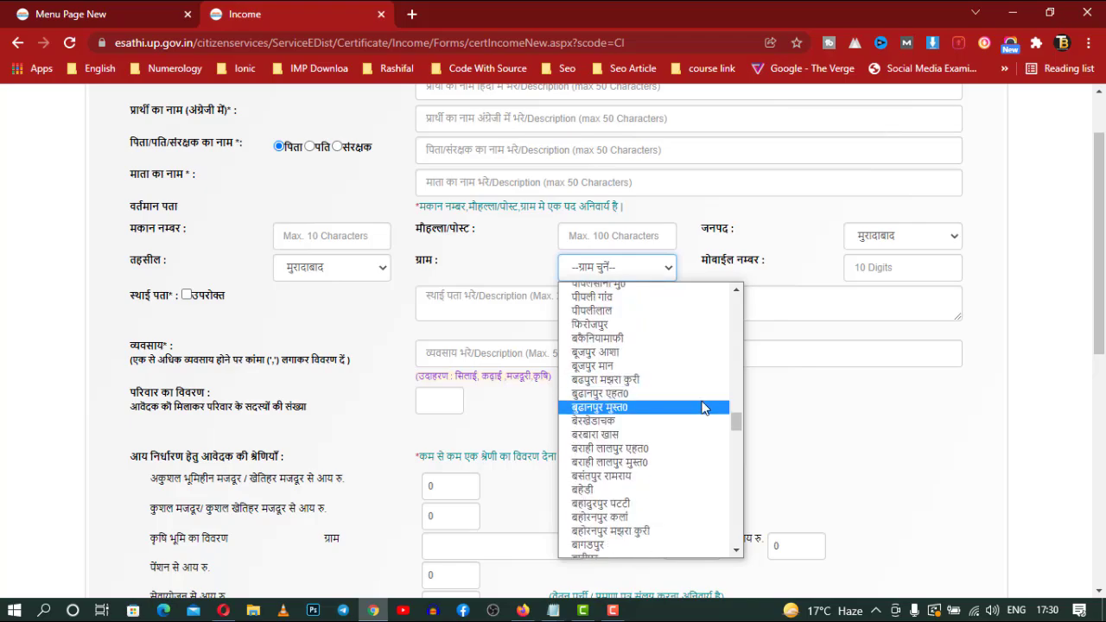
pyautogui.click(810, 297)
pyautogui.click(918, 270)
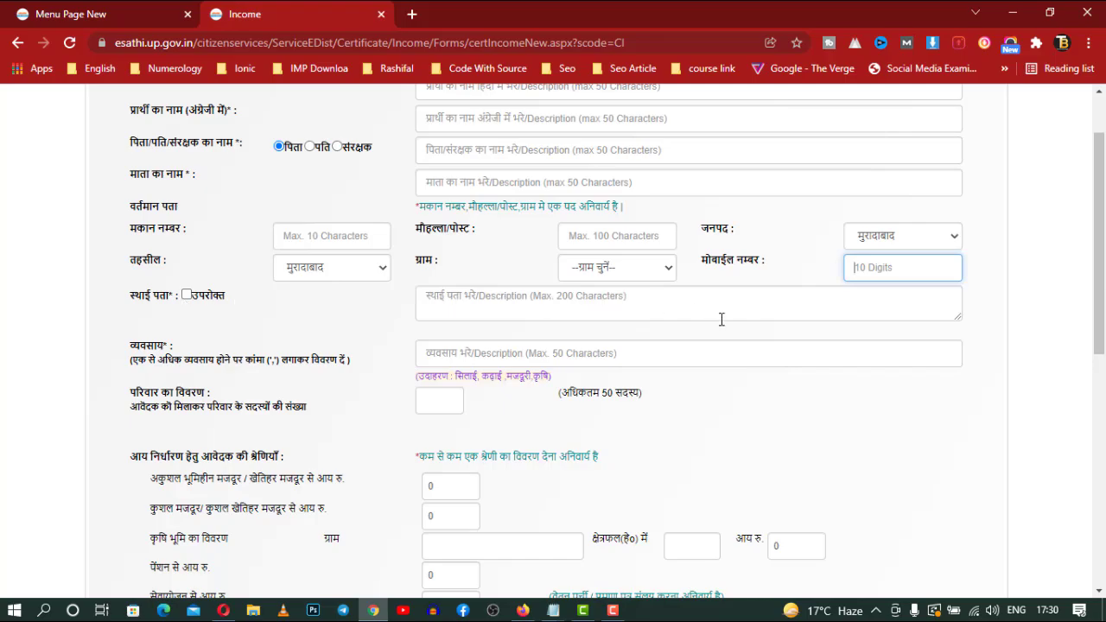
# Scroll past the occupation and total annual income fields and open the 'प्रमाण पत्र बनवाने का कारण' list
pyautogui.scroll(-1, 722, 319)
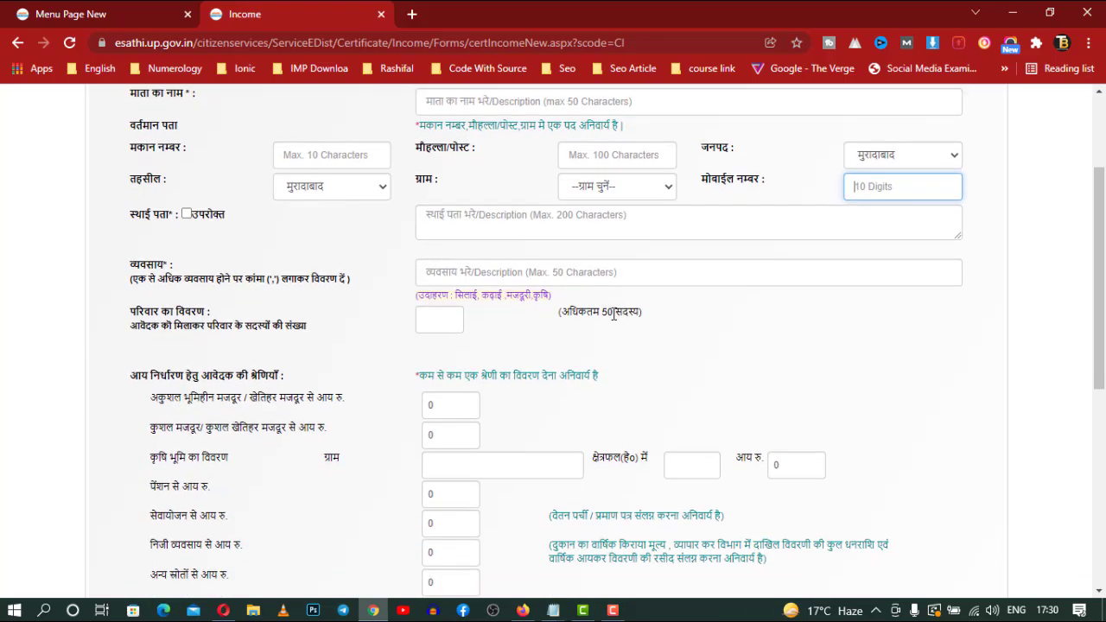
pyautogui.click(517, 277)
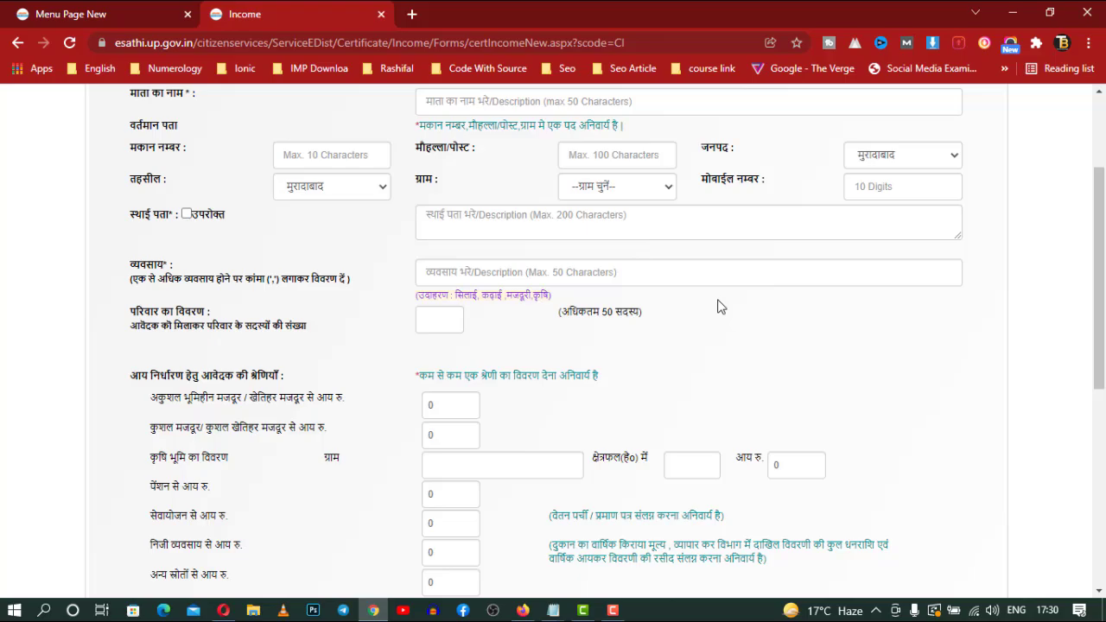
pyautogui.scroll(-2, 686, 311)
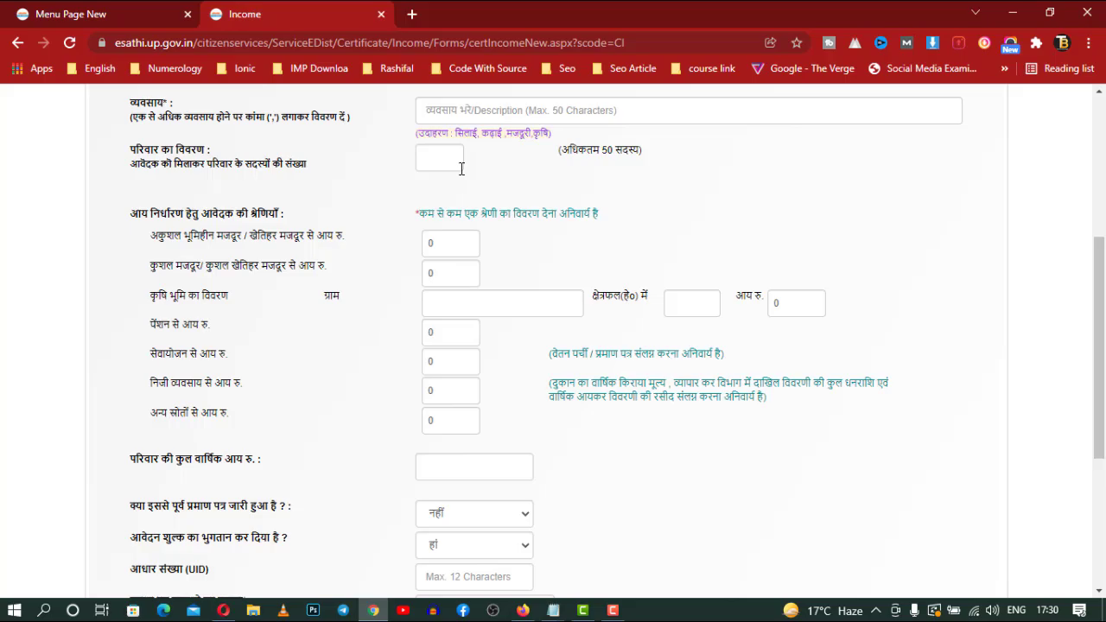
pyautogui.scroll(-1, 462, 169)
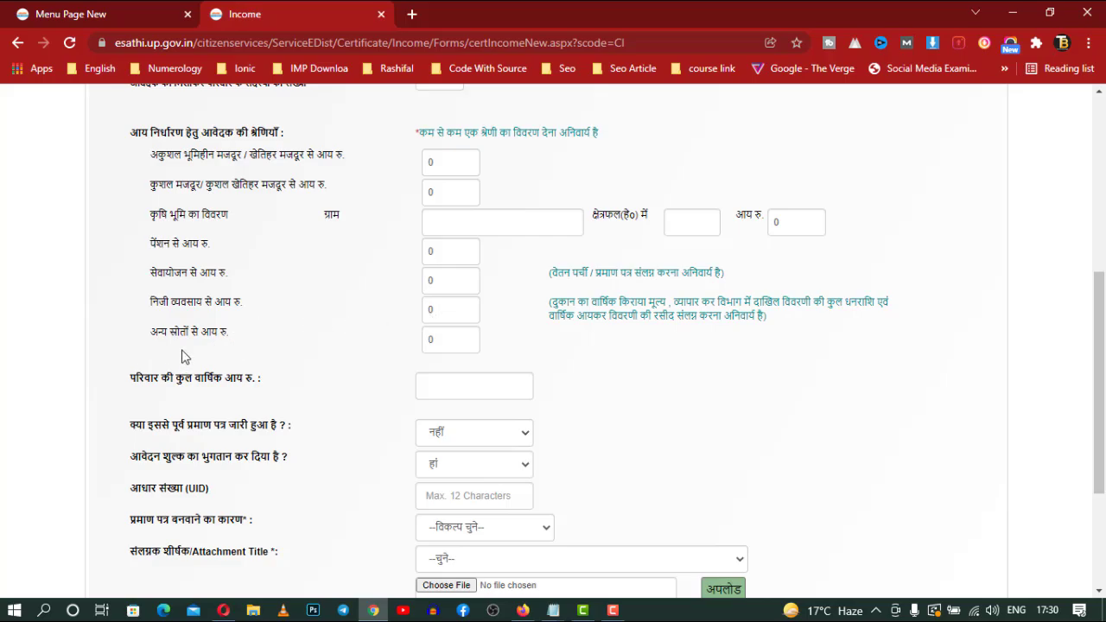
pyautogui.scroll(-1, 432, 354)
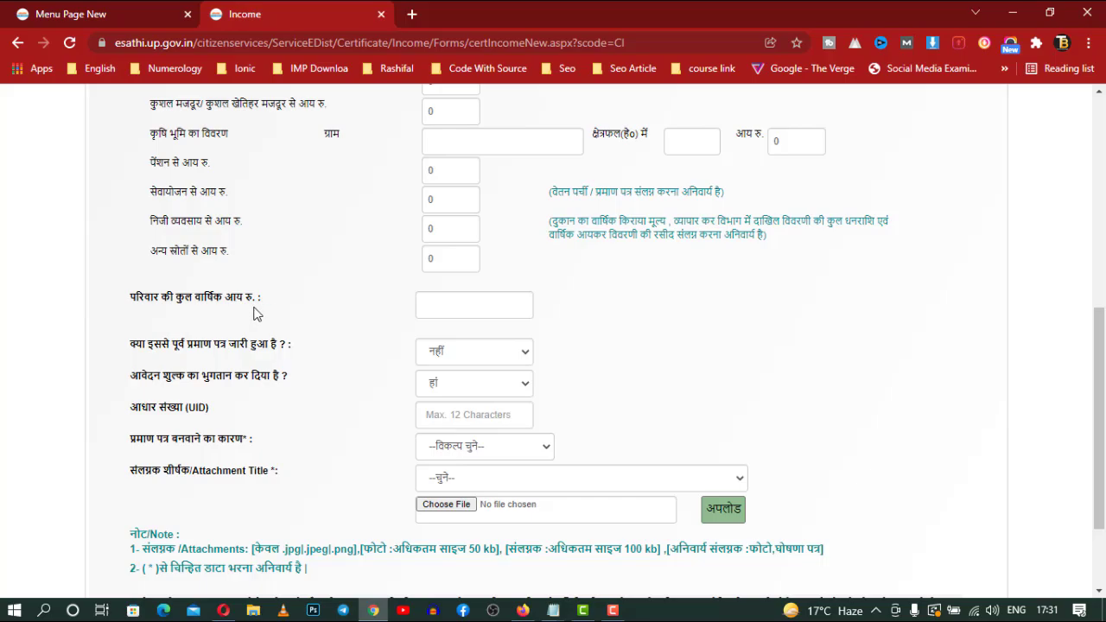
pyautogui.click(495, 304)
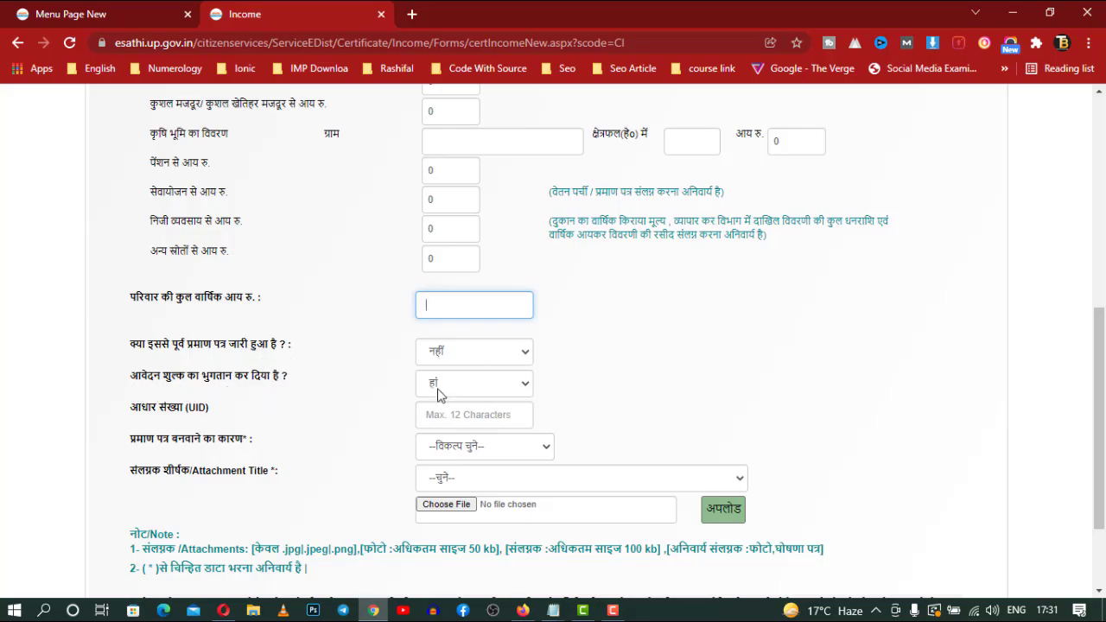
pyautogui.click(215, 412)
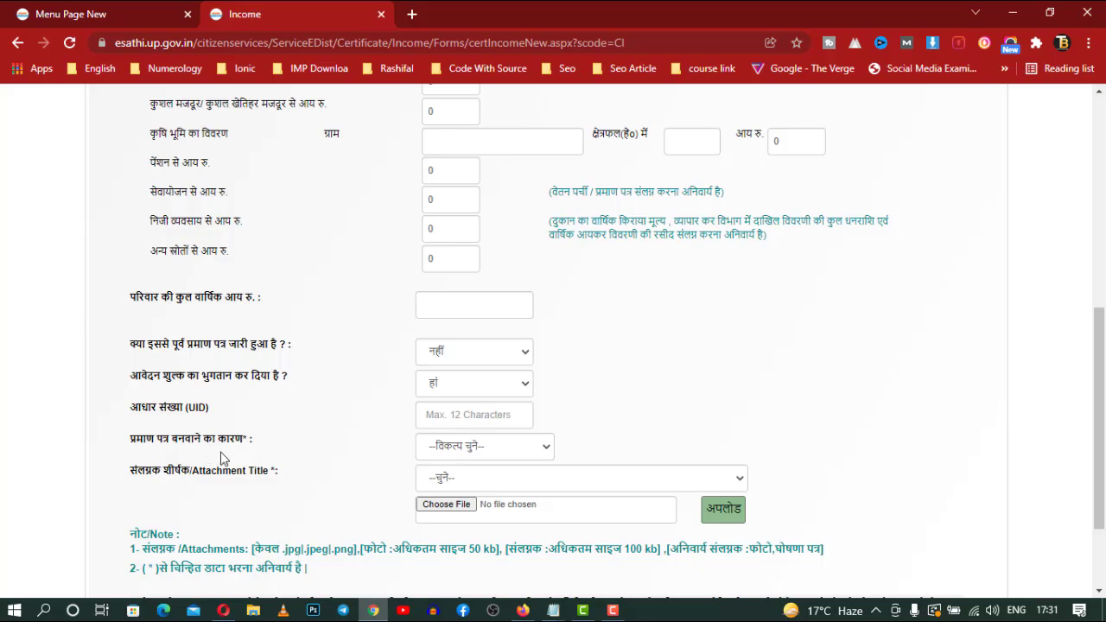
pyautogui.click(464, 447)
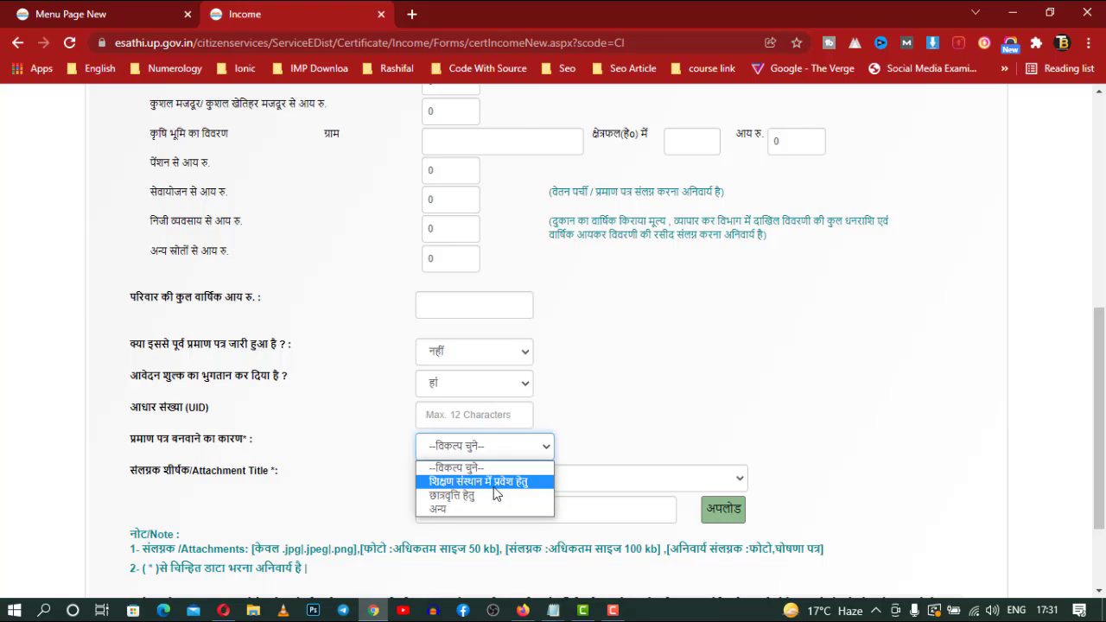
# Choose अन्य as the certificate reason and click into the Description box that appears
pyautogui.click(475, 511)
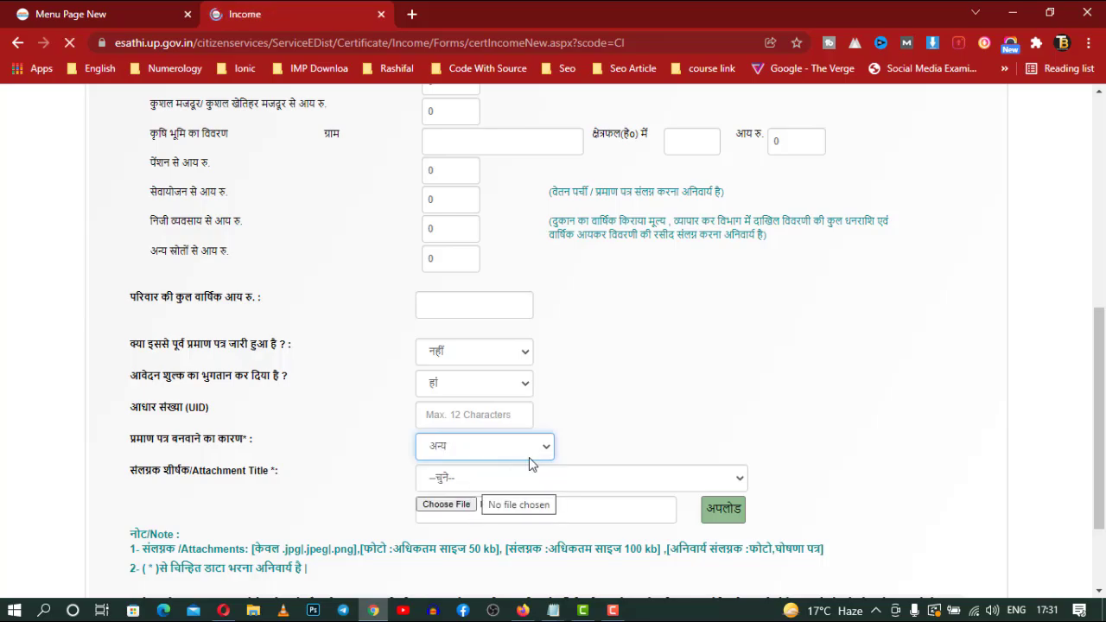
pyautogui.scroll(-10, 526, 475)
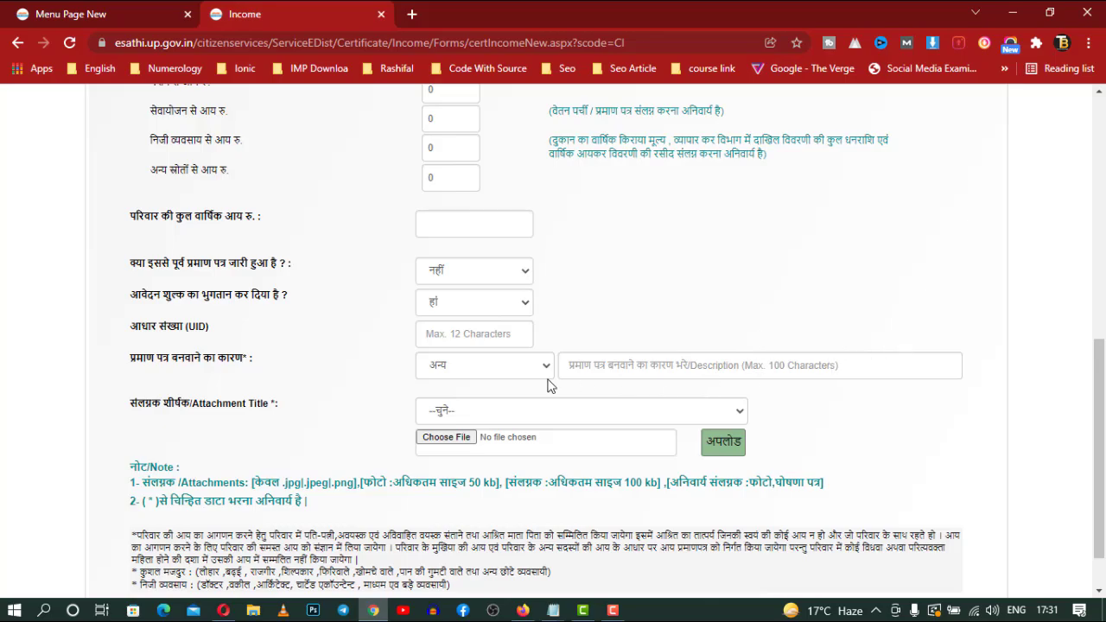
pyautogui.scroll(1, 550, 386)
pyautogui.scroll(-1, 549, 385)
pyautogui.click(614, 370)
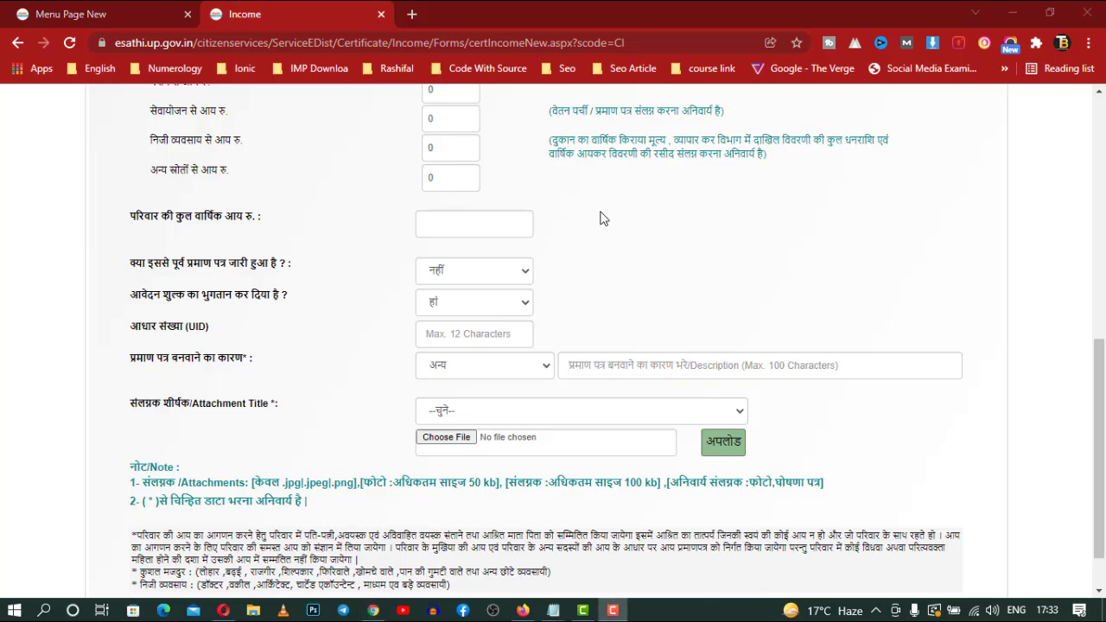
pyautogui.click(579, 410)
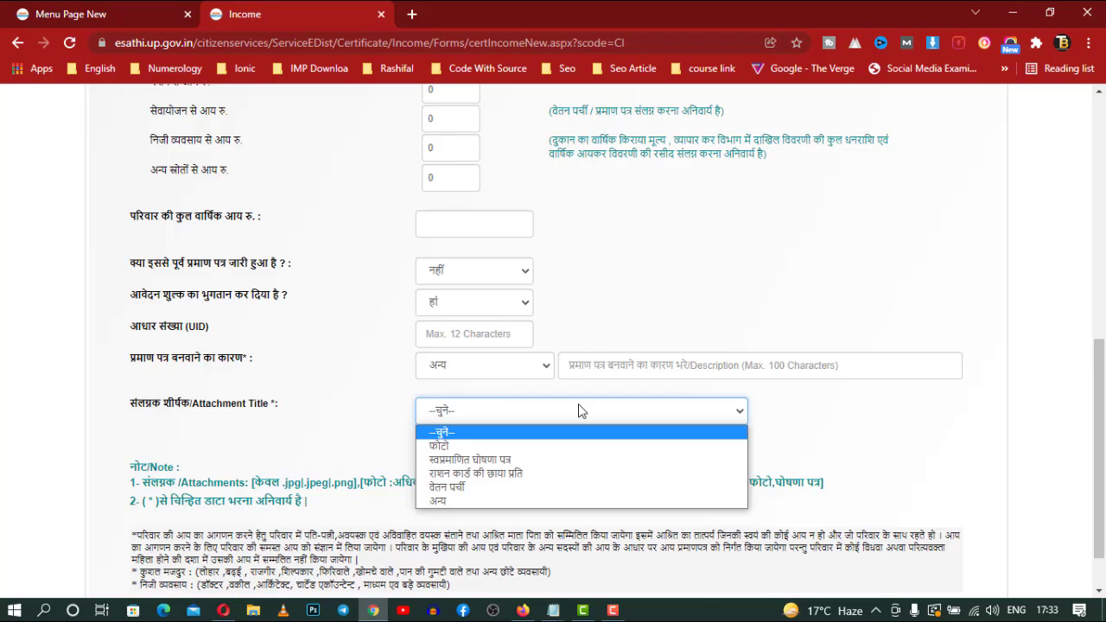
# Pick अन्य as the attachment title, click the custom title box, and double-click the note text
pyautogui.click(587, 500)
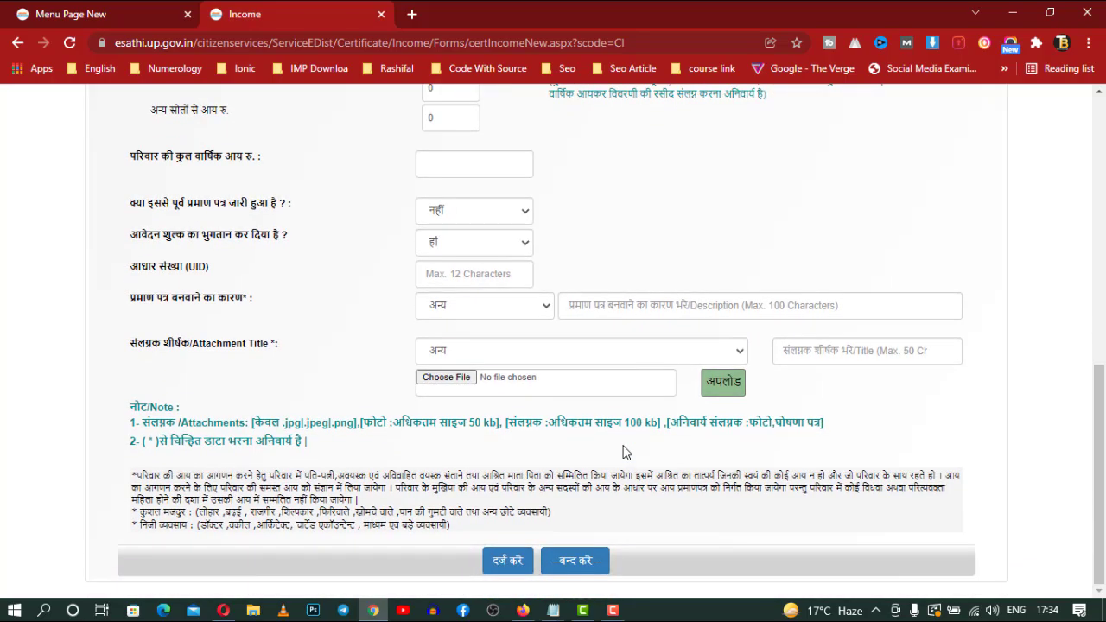
pyautogui.click(899, 358)
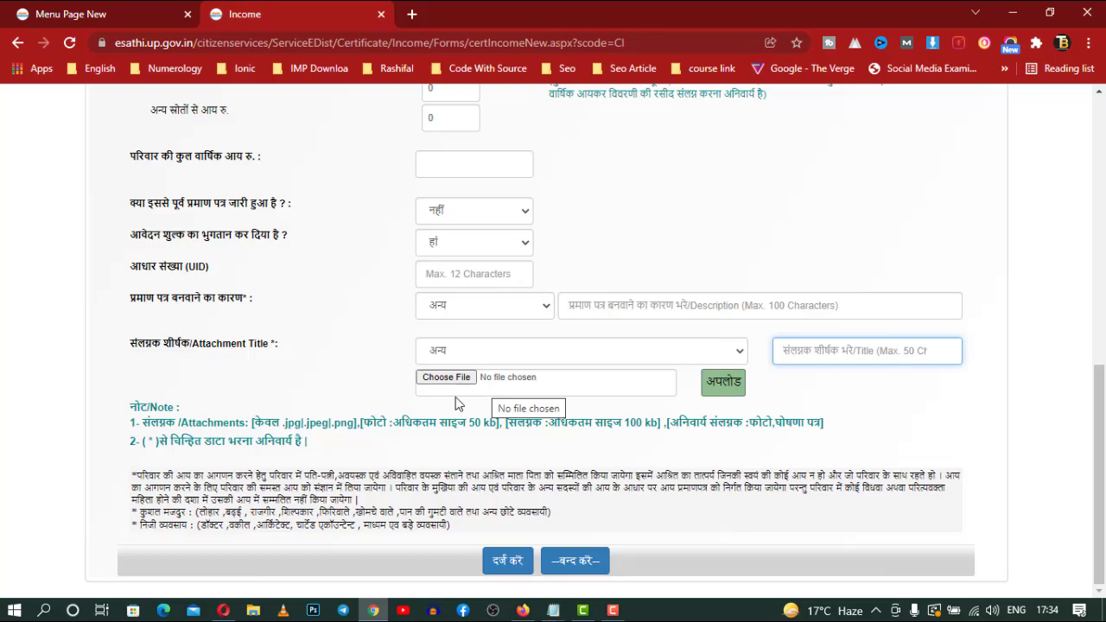
pyautogui.doubleClick(139, 443)
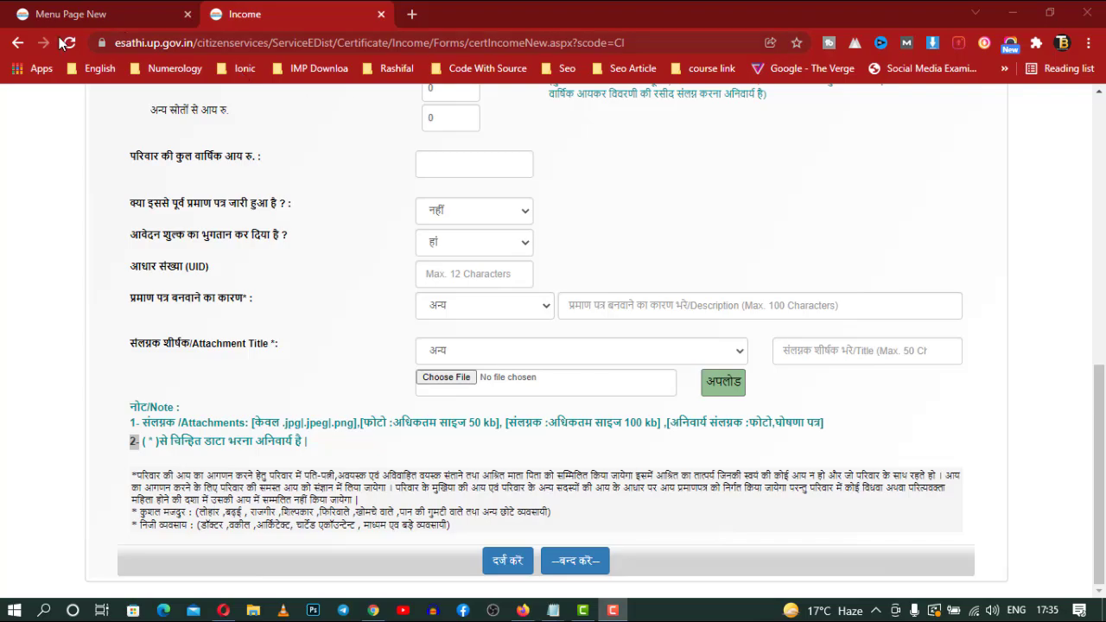
# Switch to the 'Menu Page New' browser tab
pyautogui.click(141, 19)
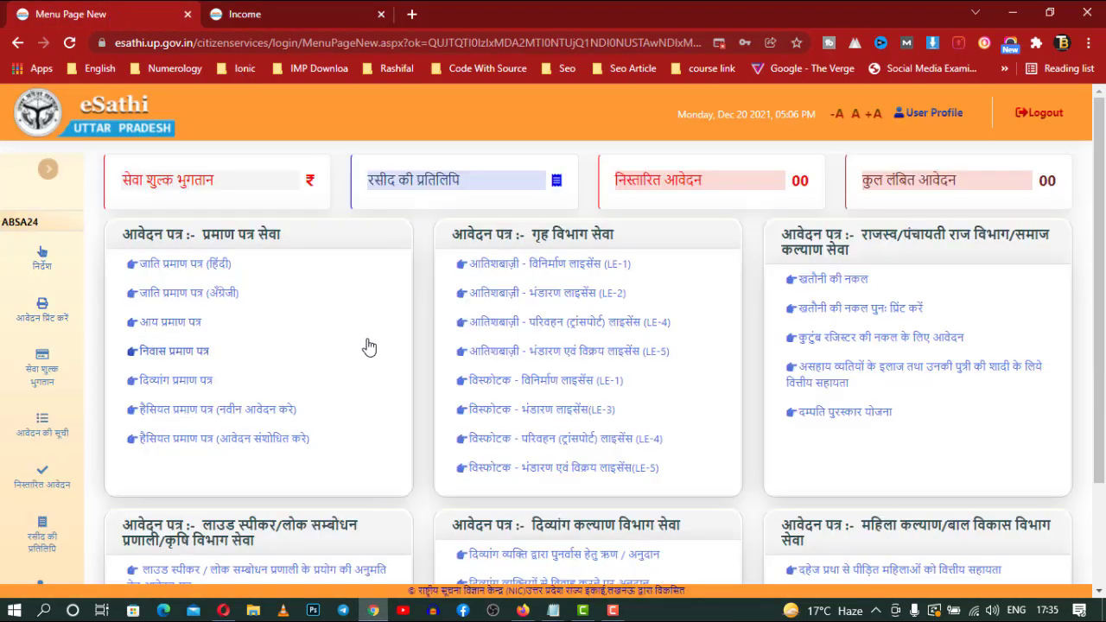